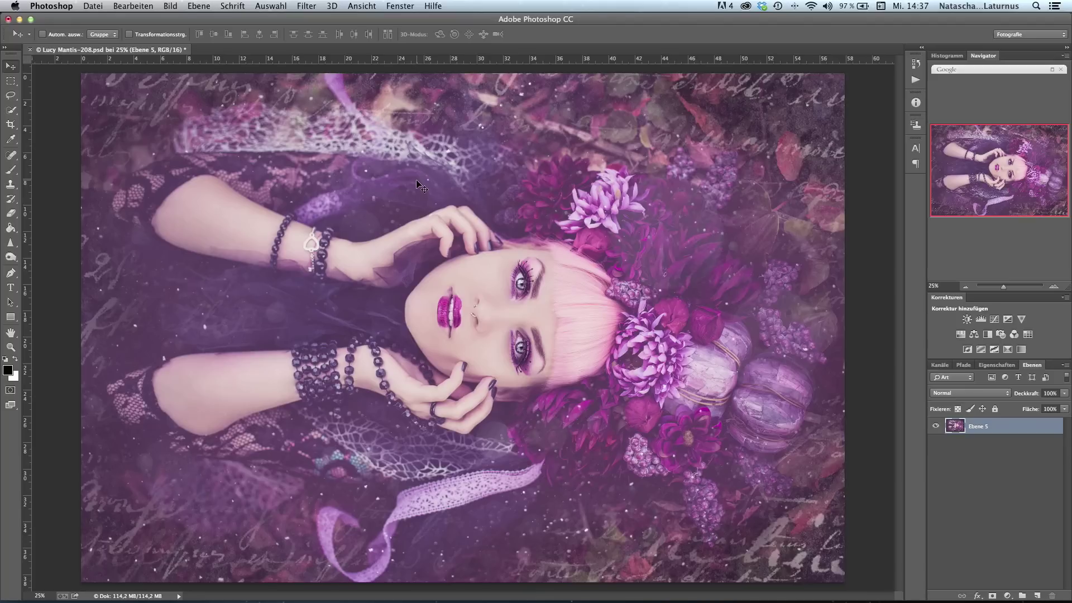
Preview the Levels dialog from the Image menu, cancel it, and return to the Move tool.
click(171, 7)
mouse_move(201, 37)
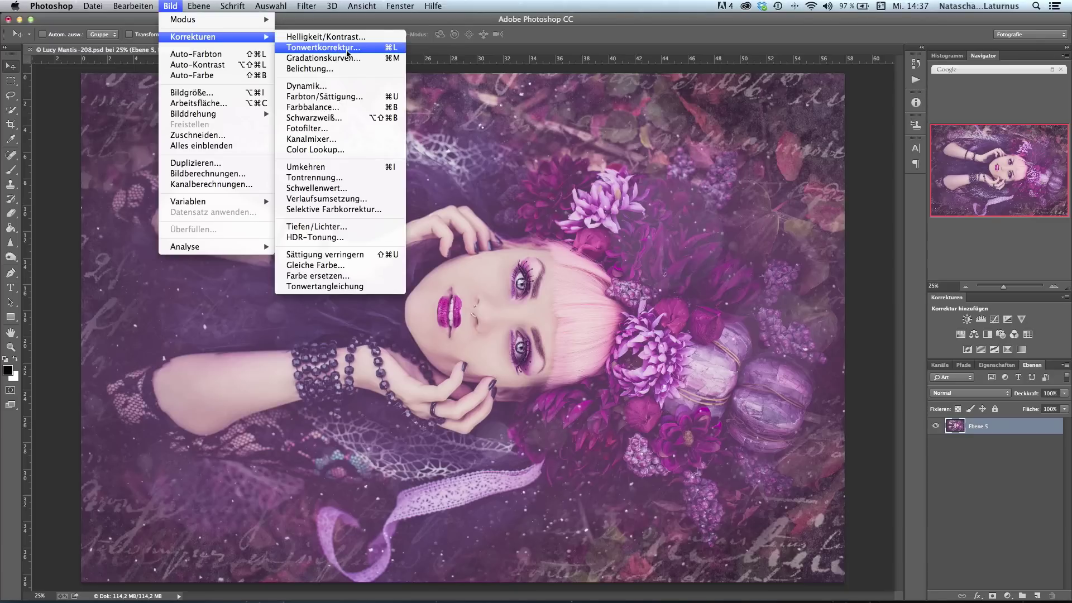
click(347, 52)
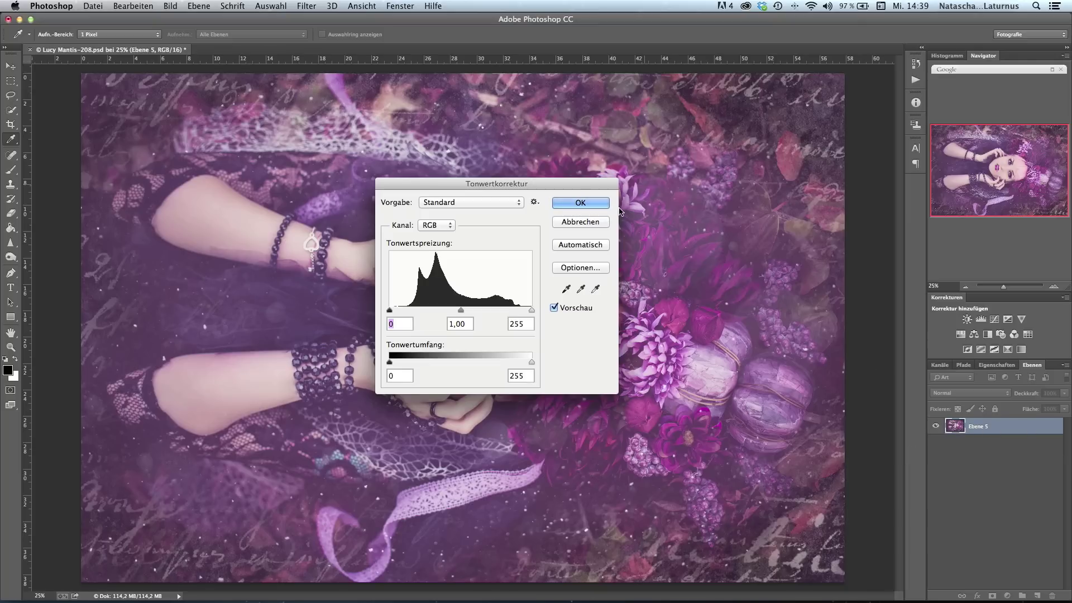
click(595, 222)
key(v)
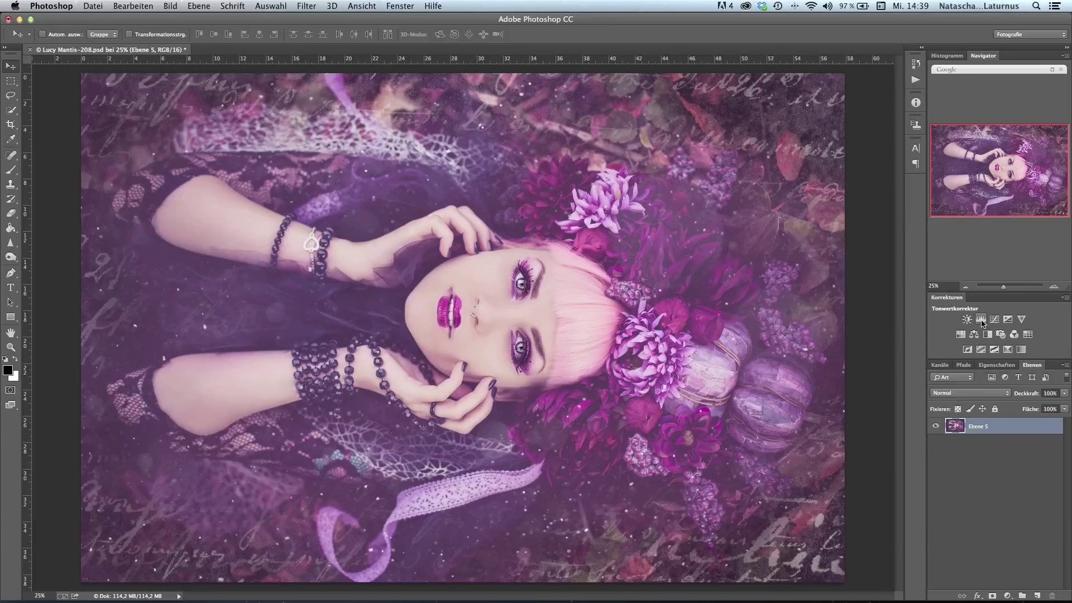
Add the Tonwertkorrektur 1 Levels adjustment layer and open its Eigenschaften.
click(981, 322)
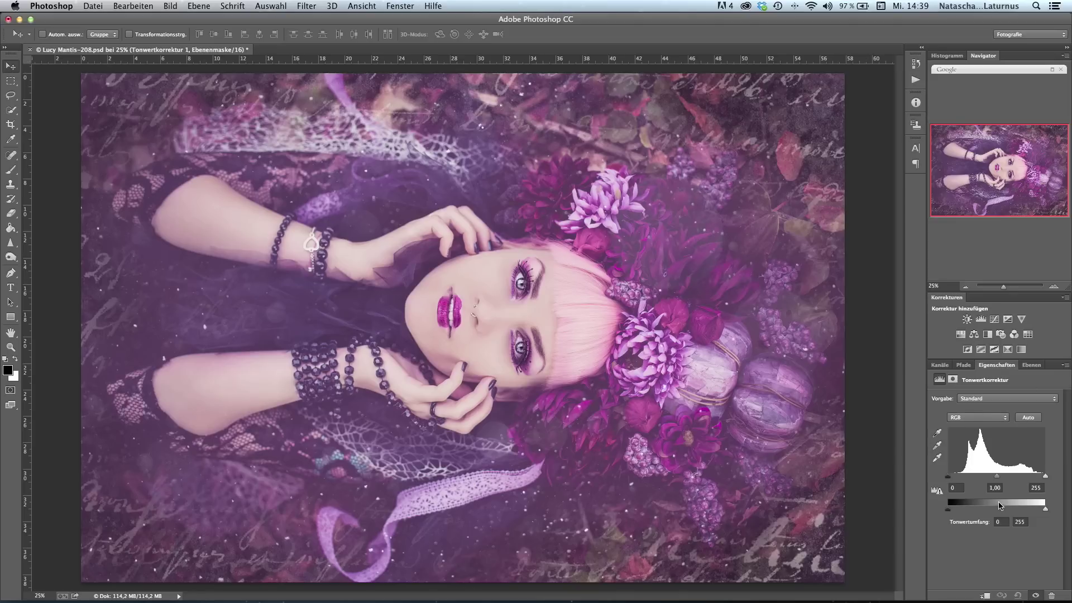
click(1032, 366)
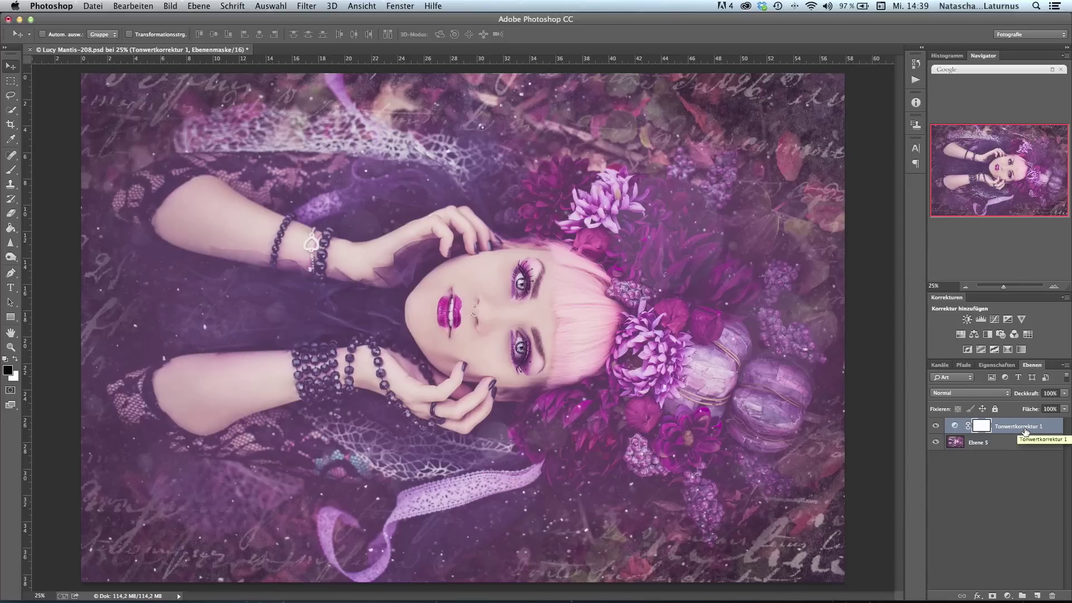
double_click(955, 428)
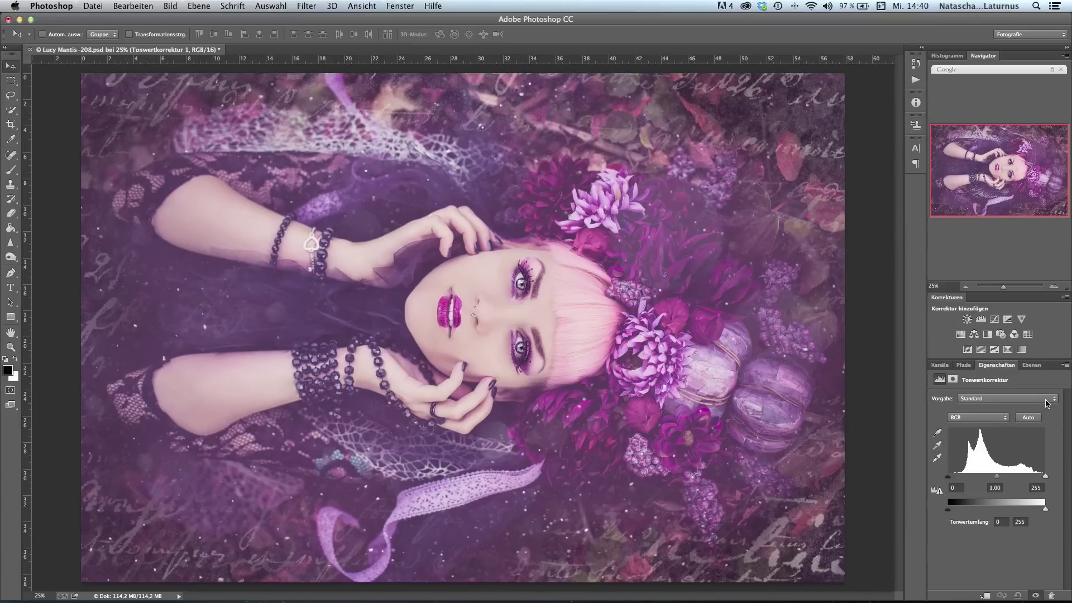
click(1047, 403)
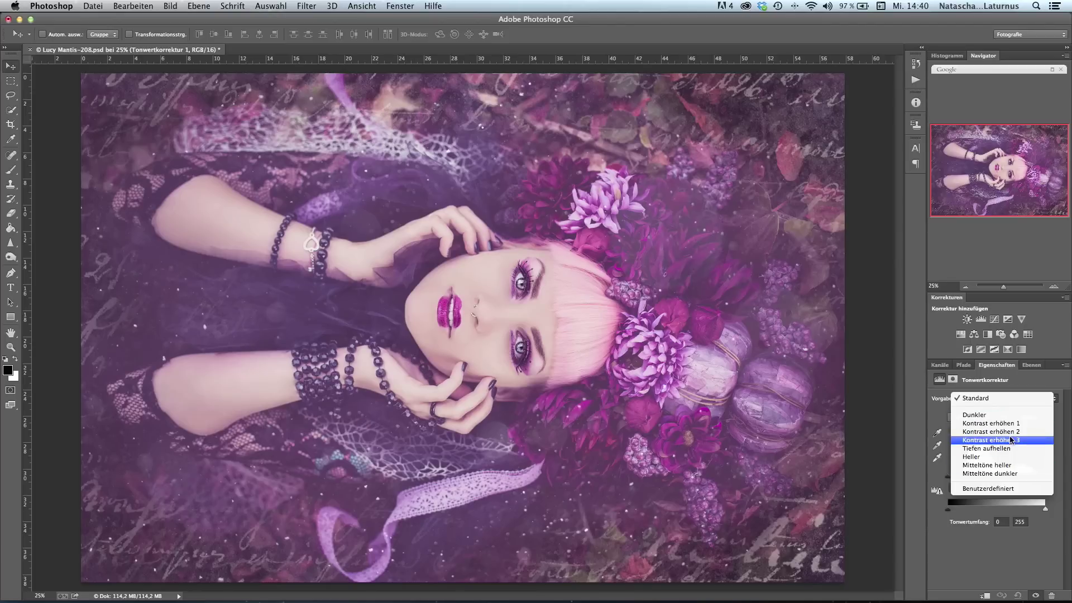
click(977, 415)
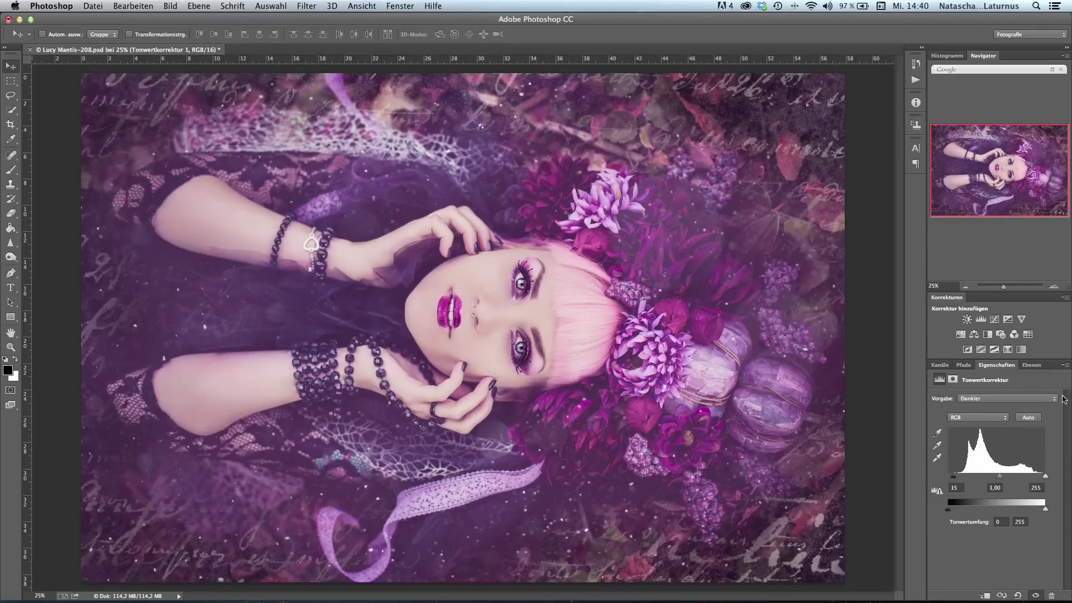
click(1049, 399)
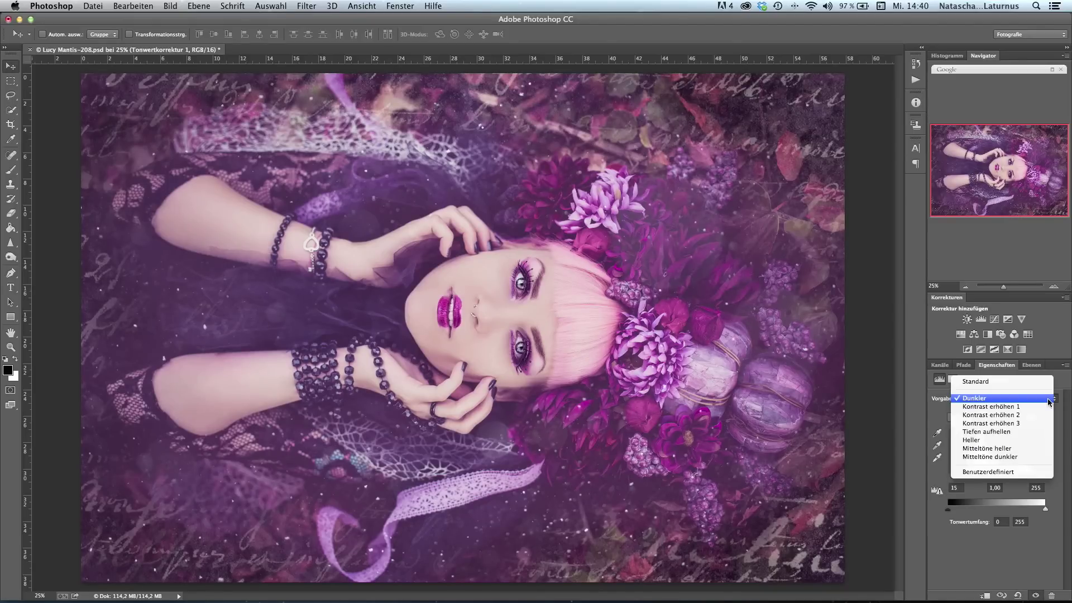
click(1049, 400)
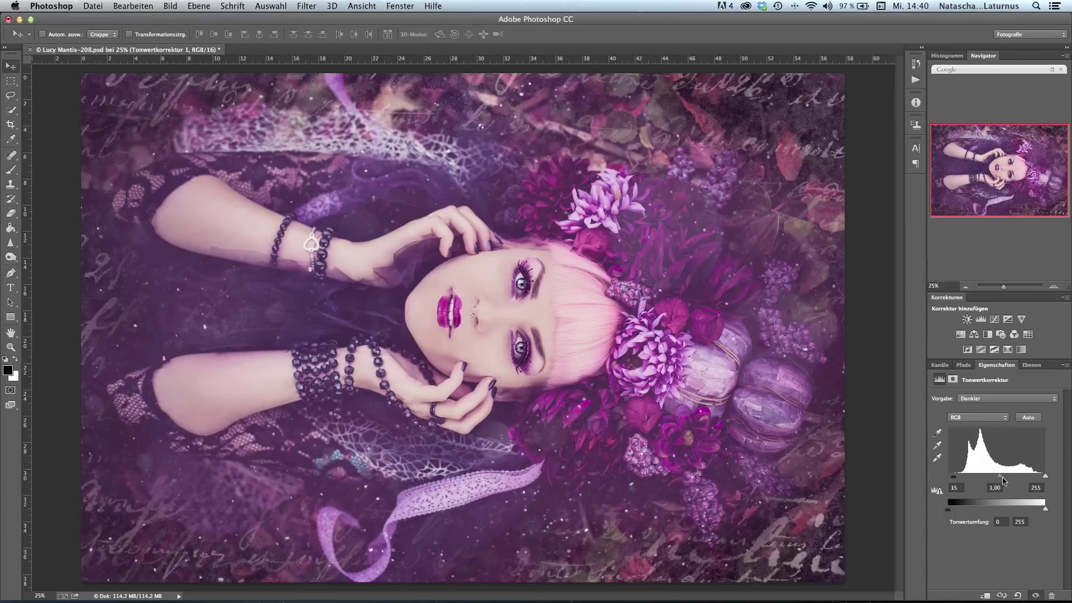
click(1040, 400)
click(1015, 411)
click(1015, 399)
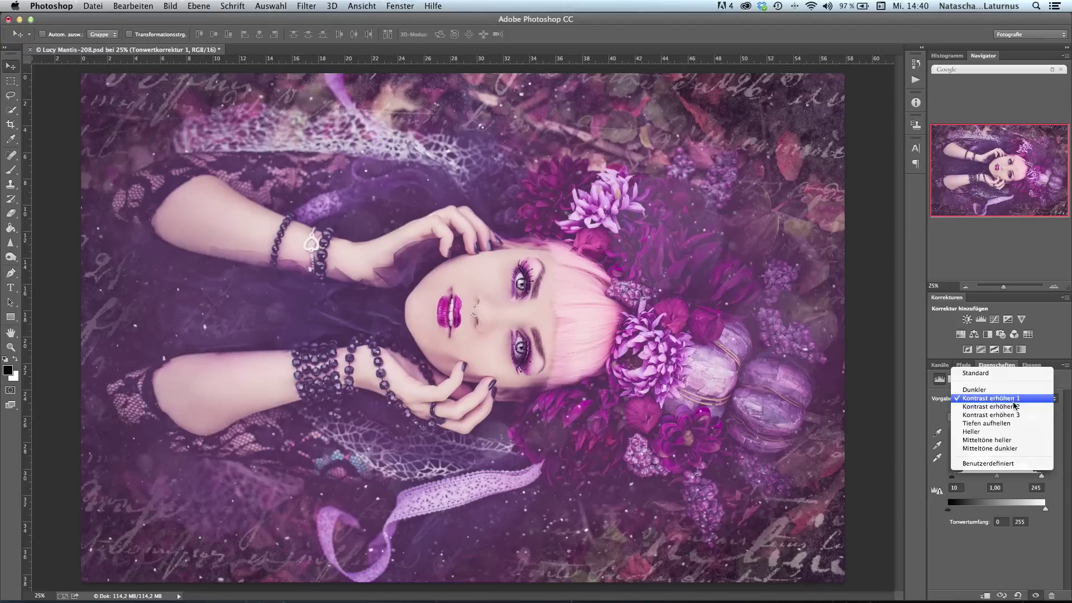
click(999, 432)
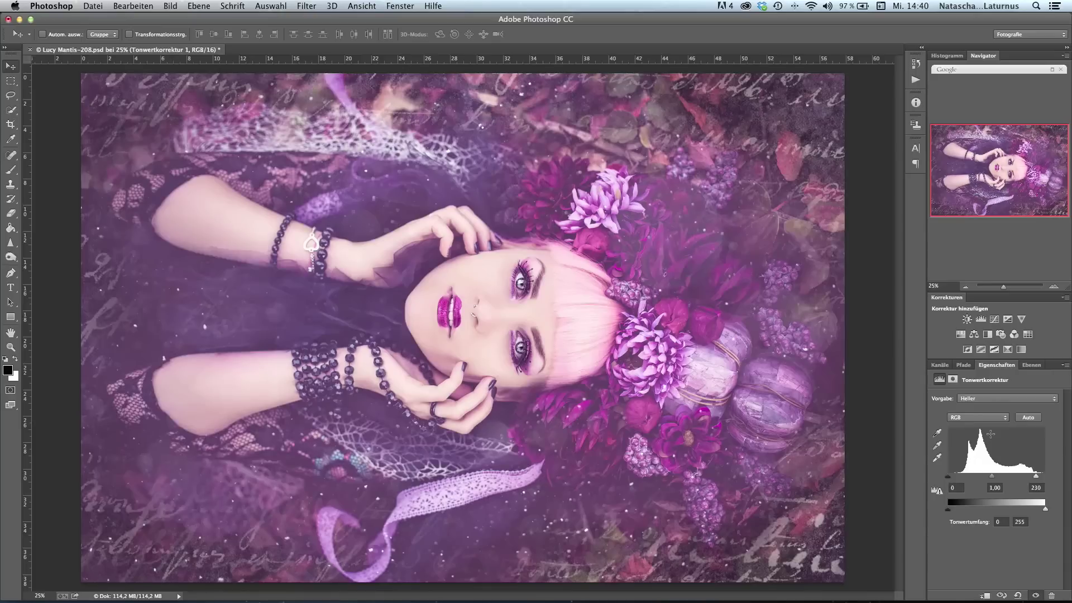
click(994, 399)
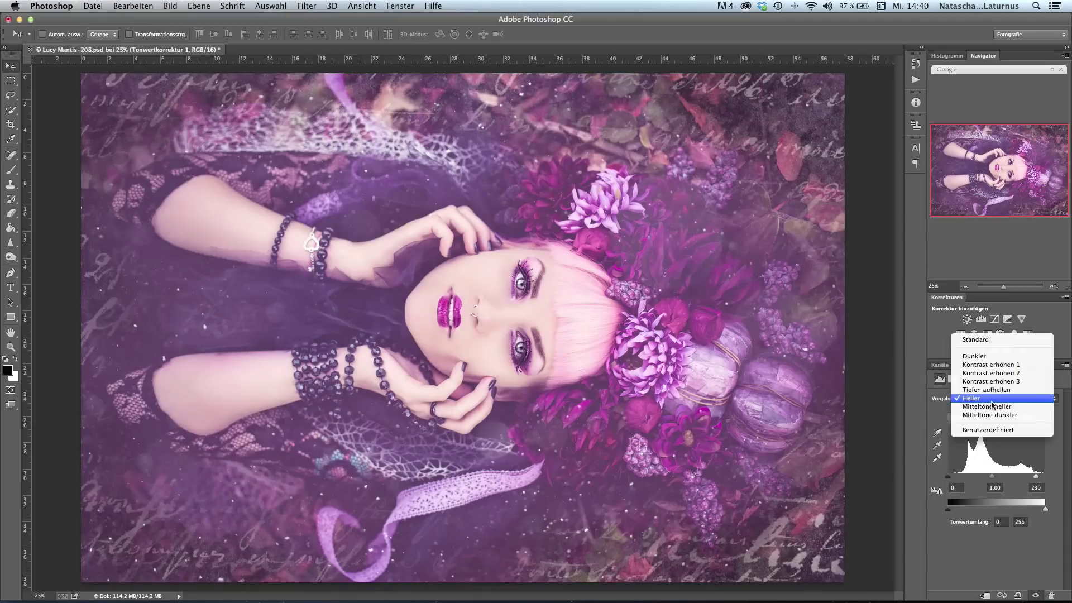
click(1013, 408)
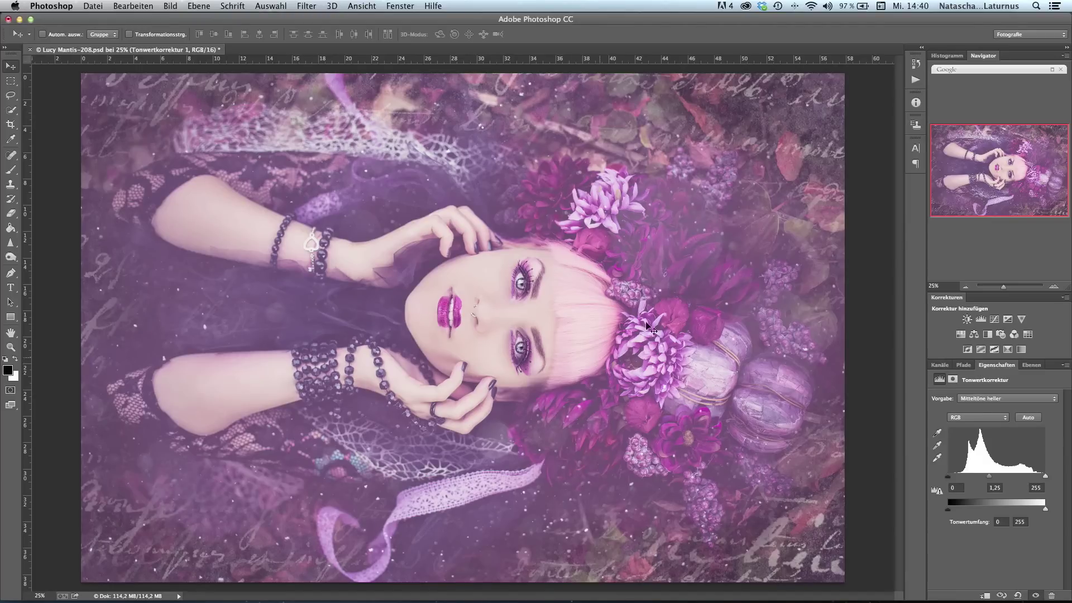
click(1001, 399)
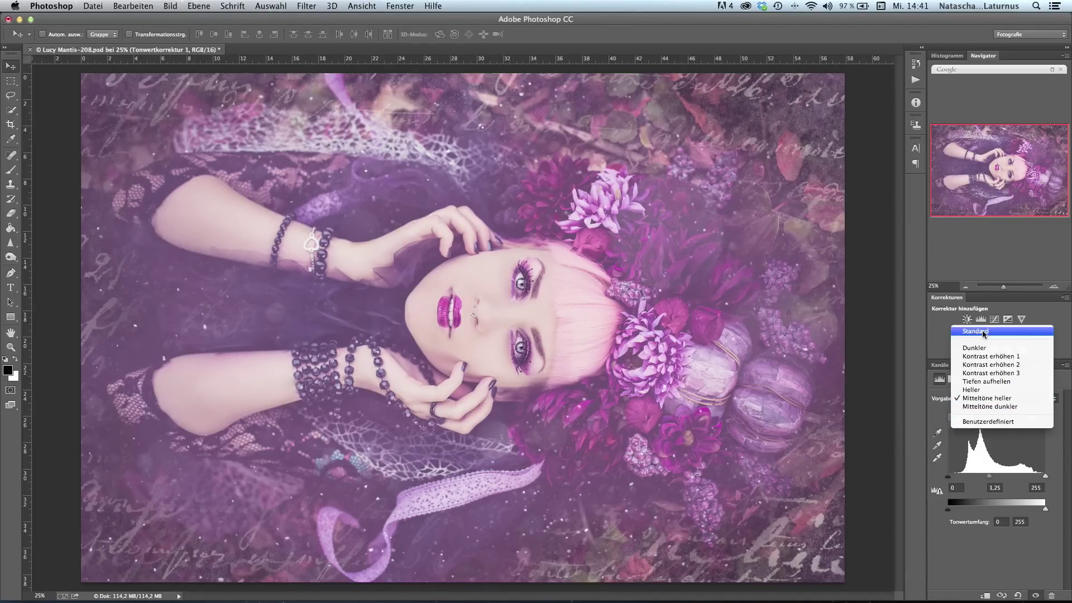
key(Escape)
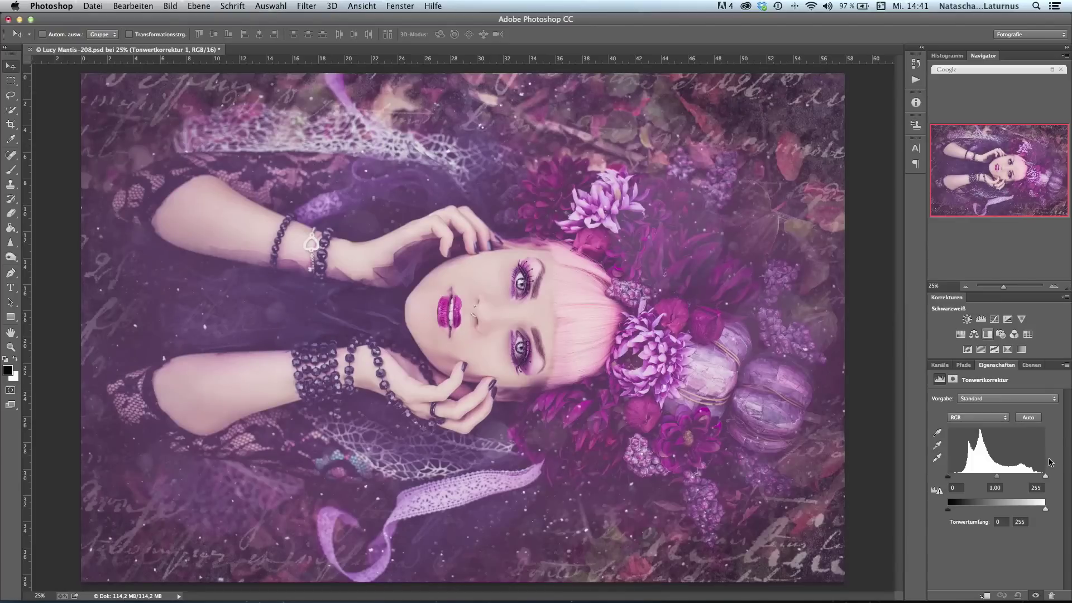
click(996, 423)
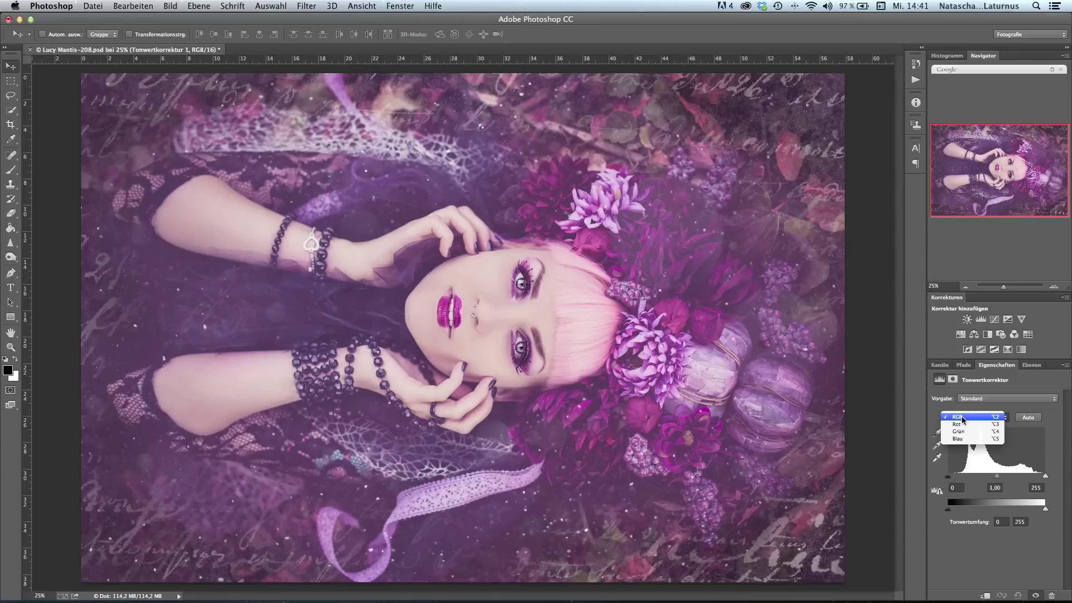
click(962, 420)
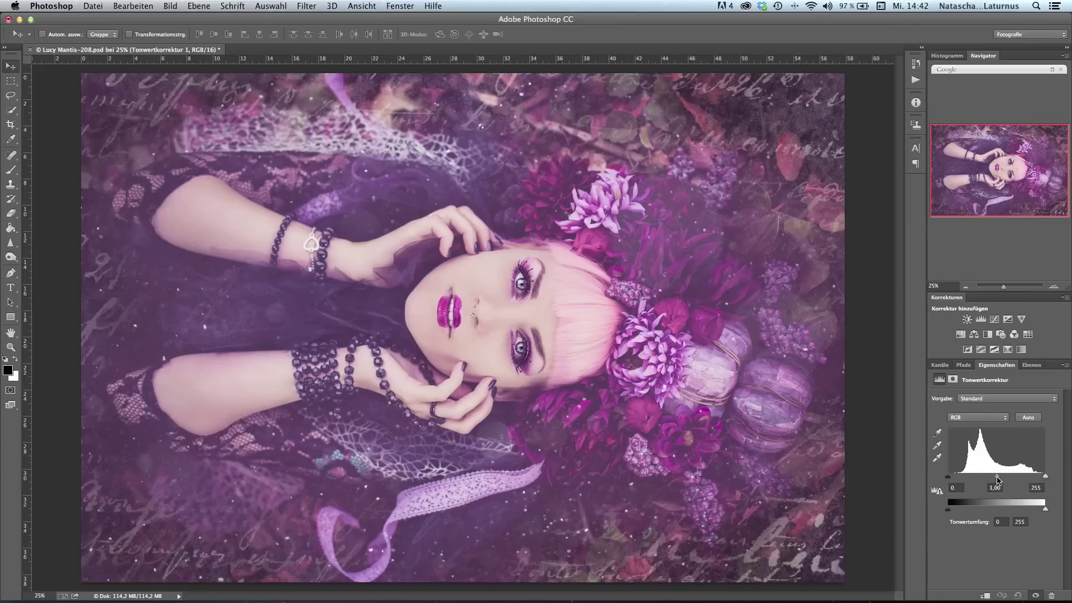
Set the Levels input sliders to black 26, midtones 1,03 and white 221.
drag(997, 477, 976, 484)
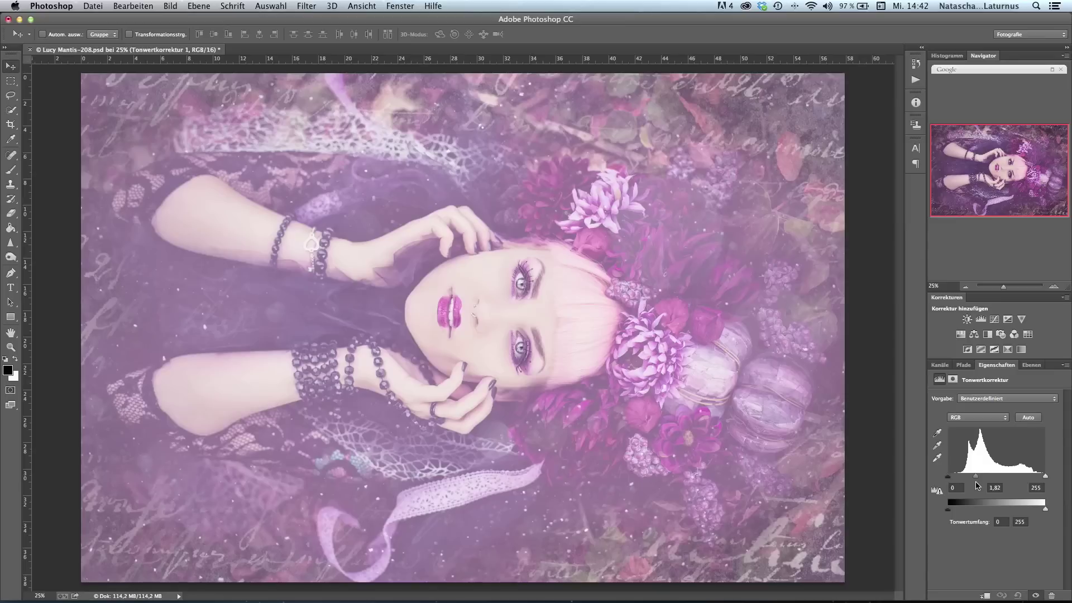
mouse_move(978, 485)
mouse_down()
mouse_move(1016, 481)
mouse_move(997, 483)
mouse_up()
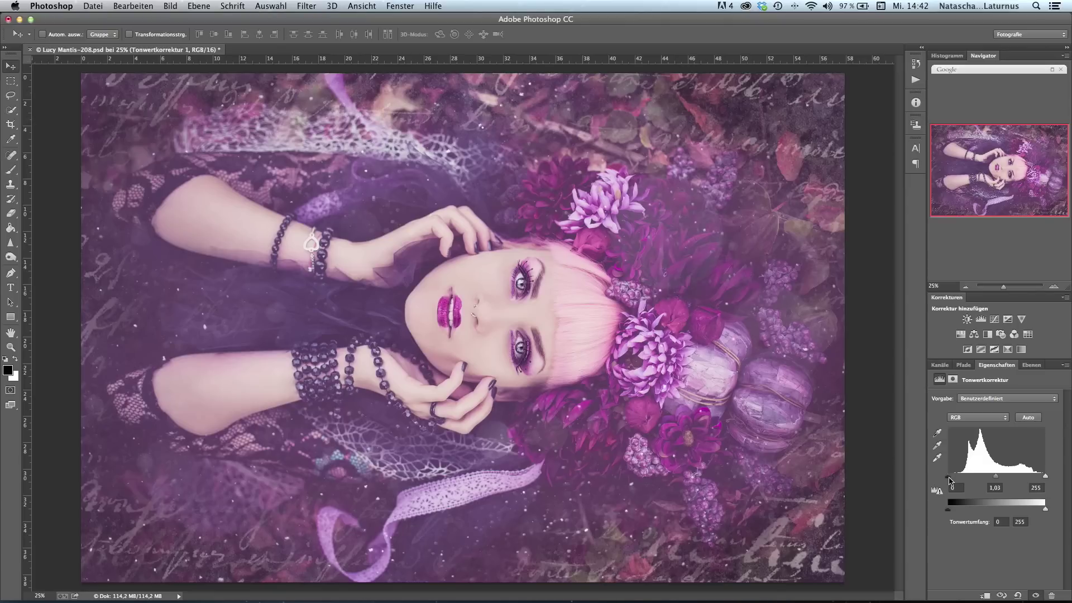
drag(950, 480, 959, 481)
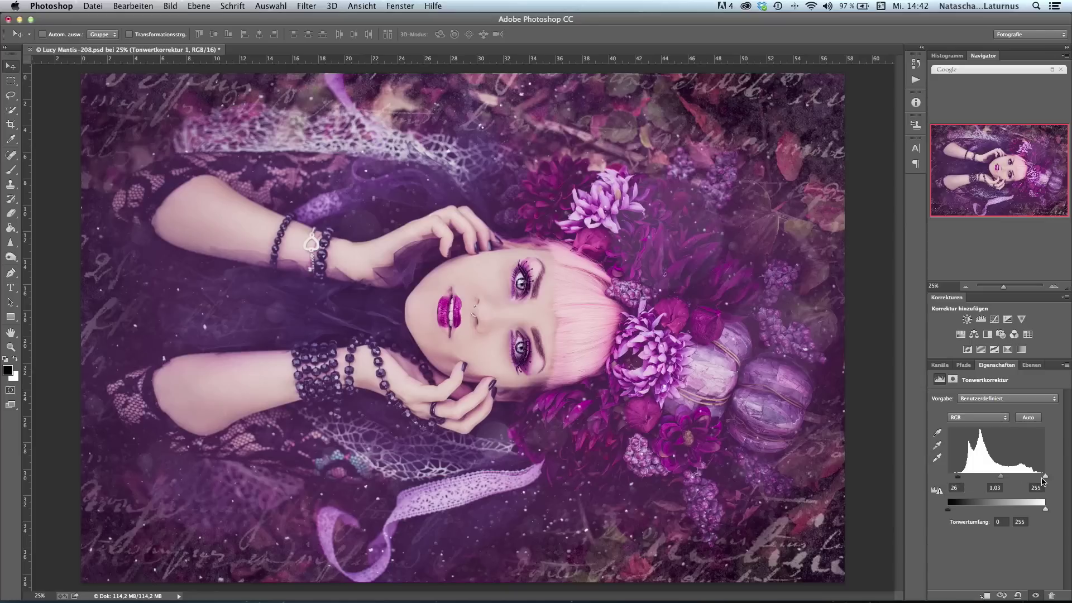
drag(1046, 477, 1036, 476)
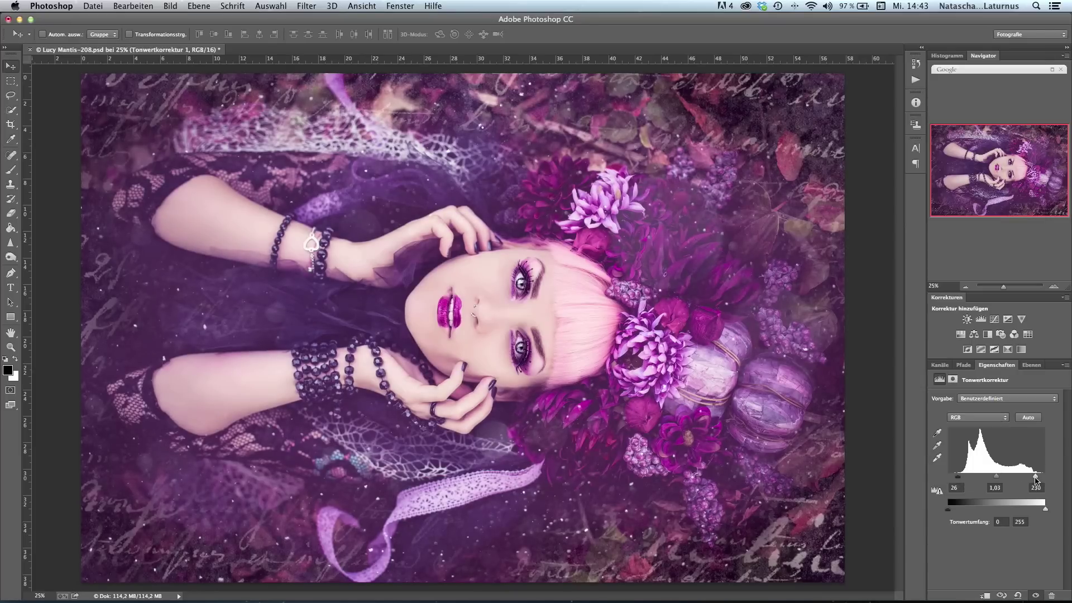
drag(1036, 476, 1032, 480)
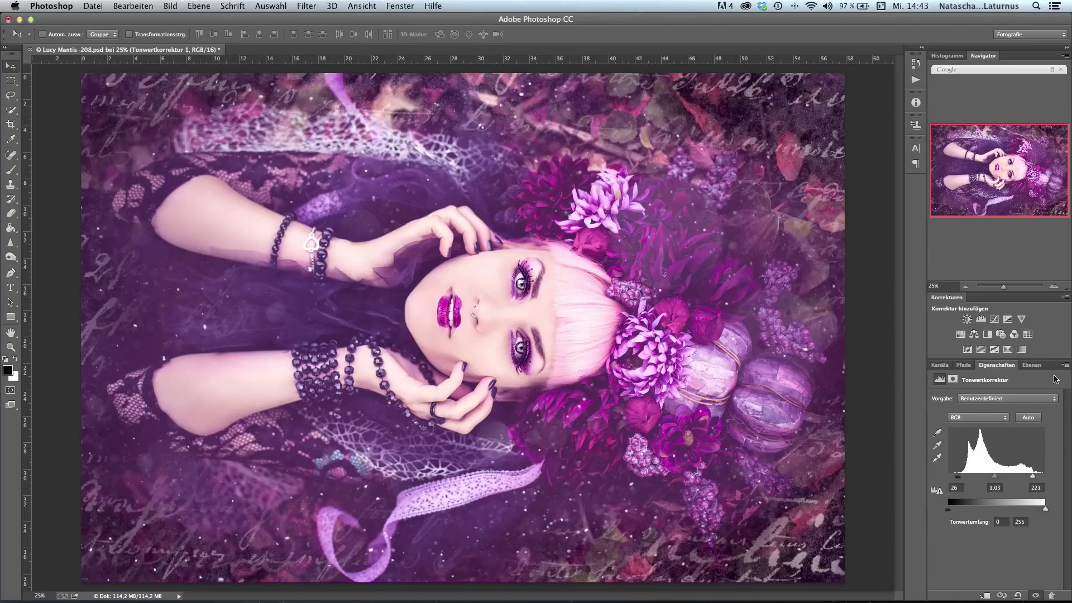
click(1032, 364)
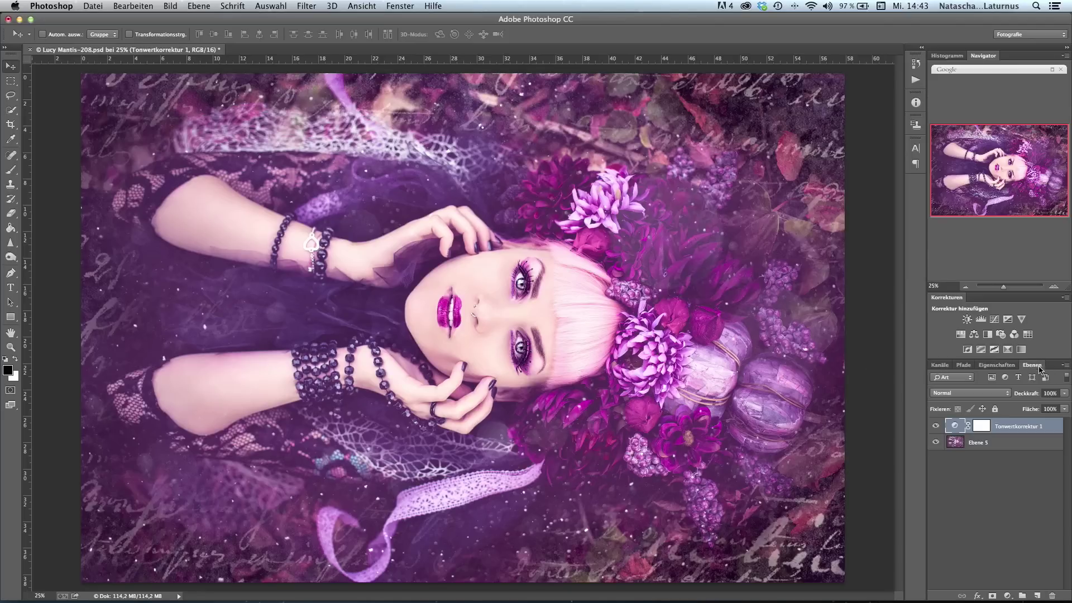
click(936, 428)
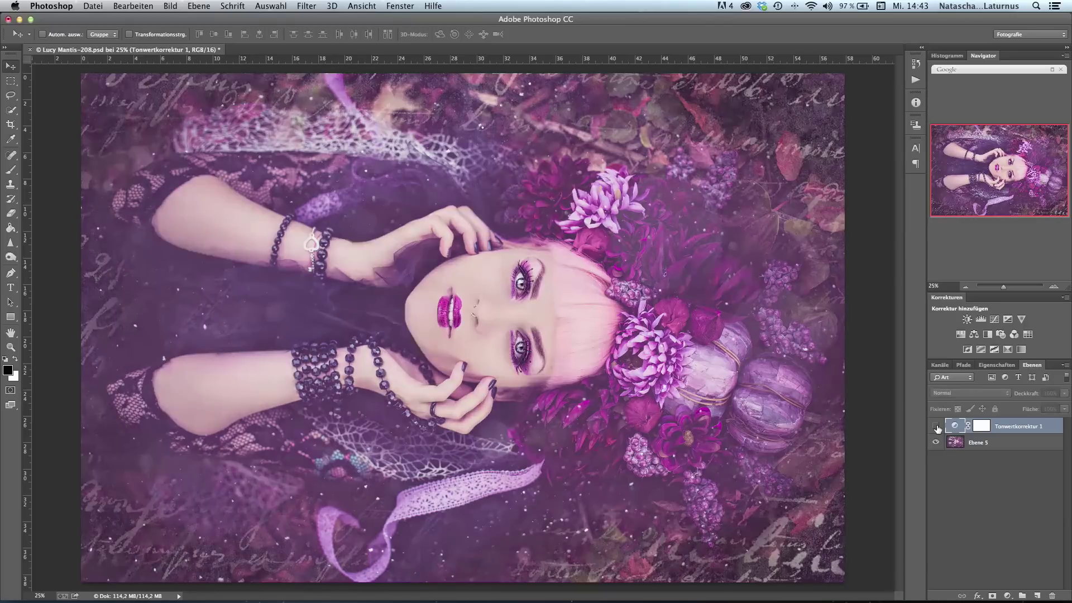
click(937, 427)
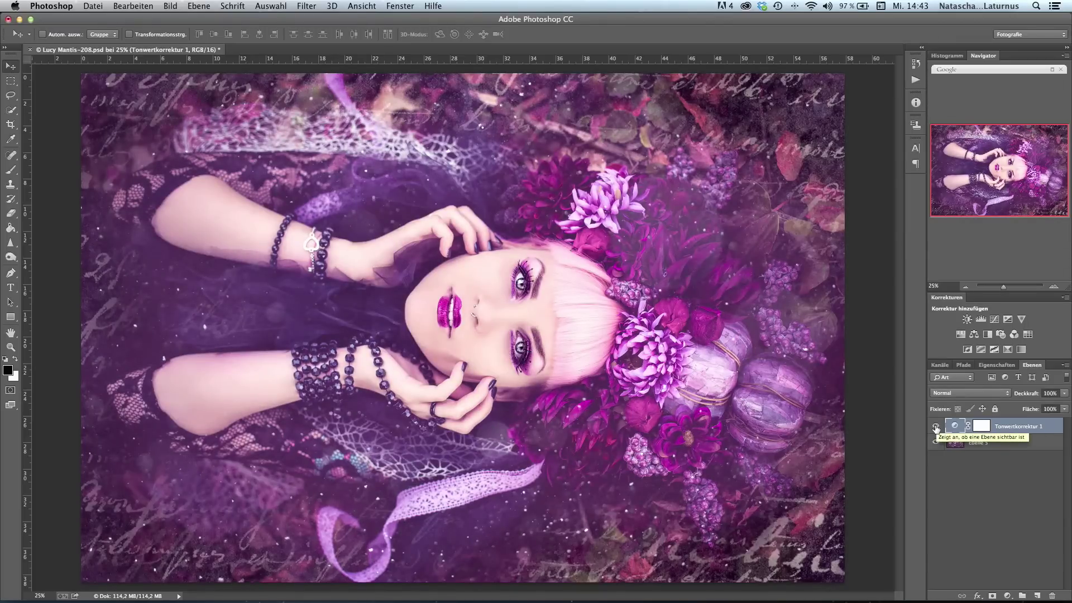
click(936, 427)
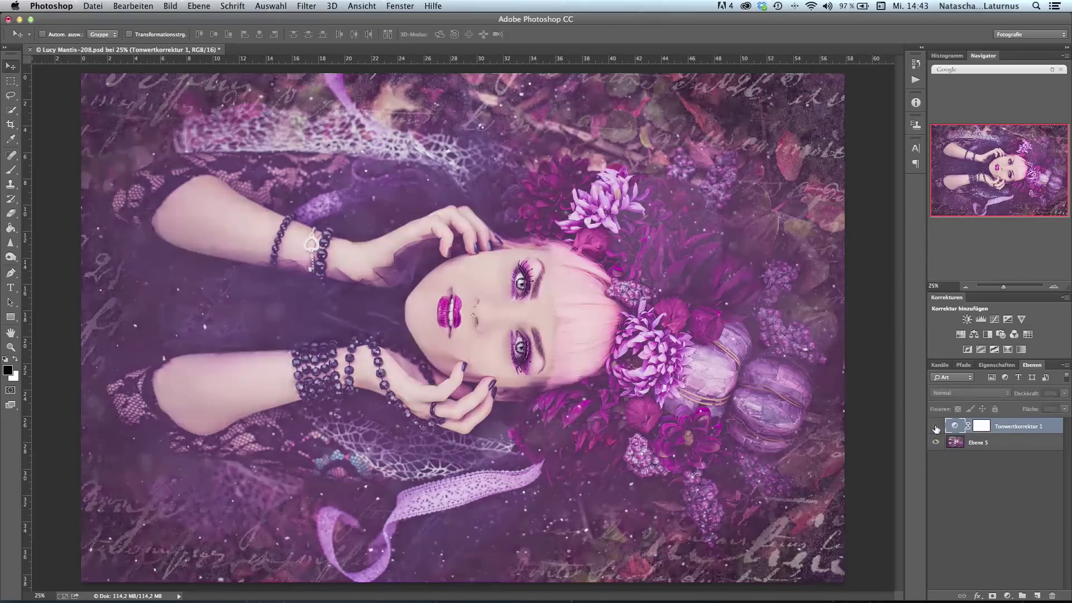
click(936, 427)
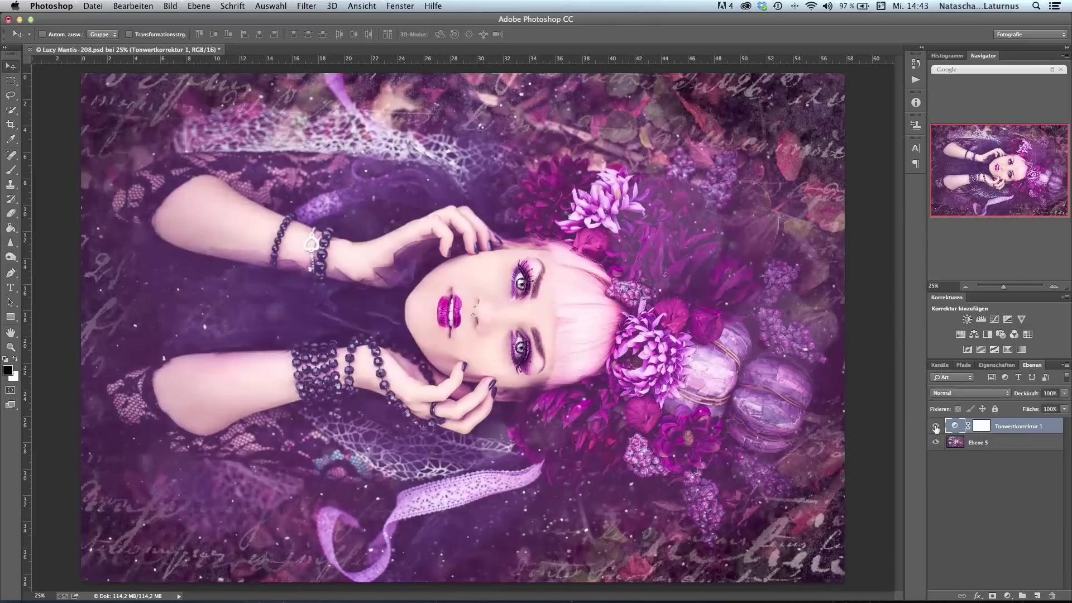
click(937, 427)
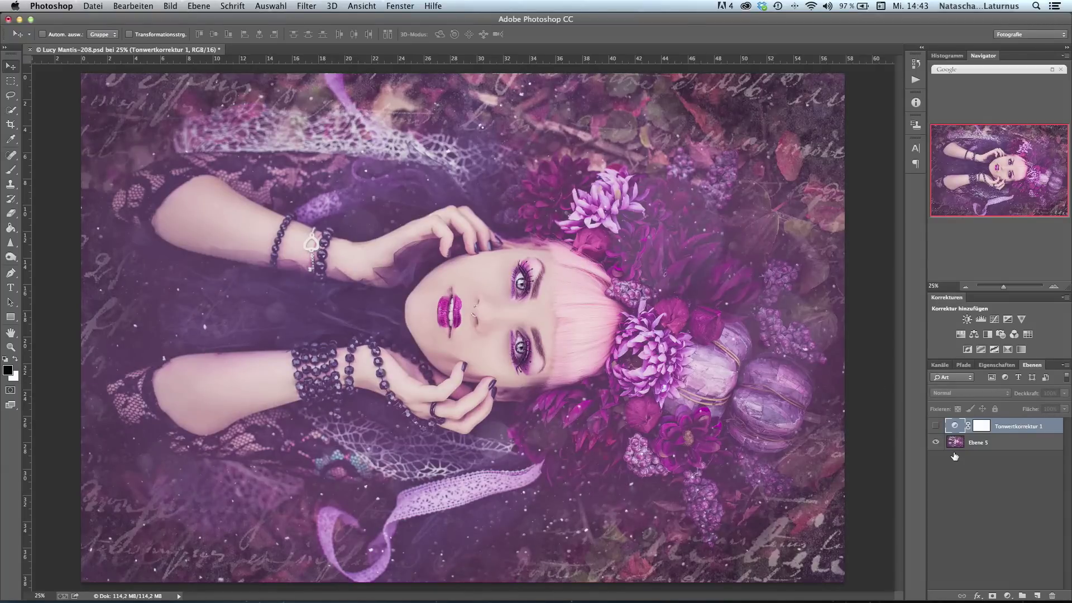
click(937, 427)
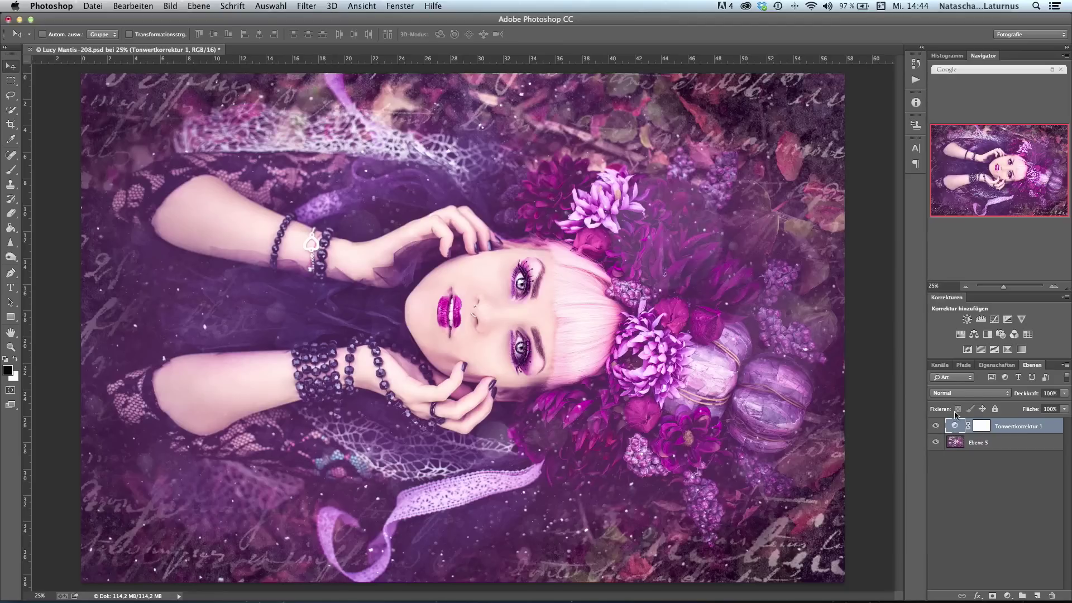
click(995, 393)
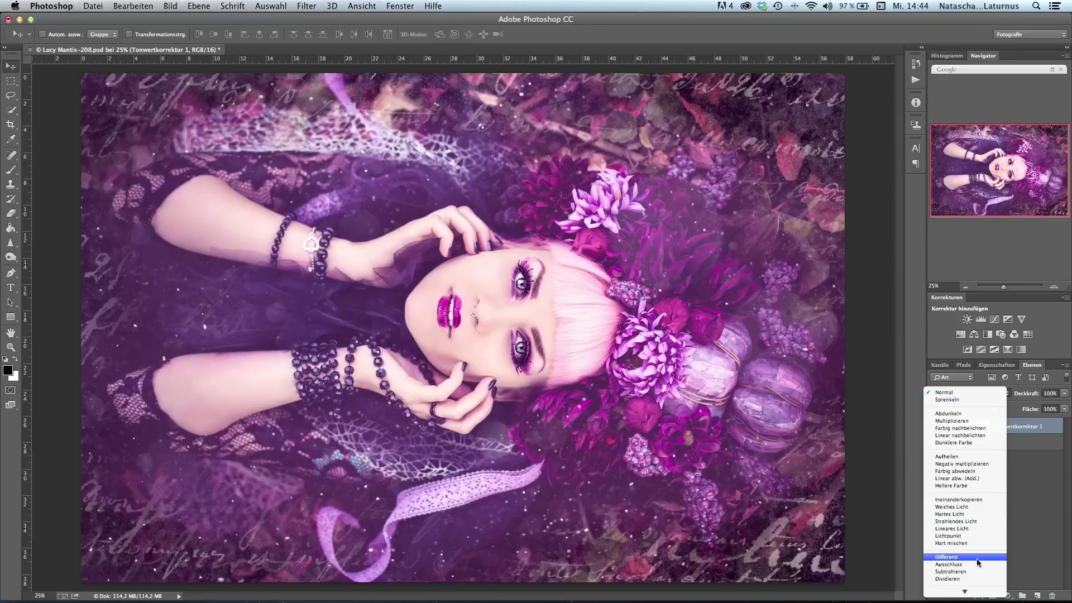
click(947, 592)
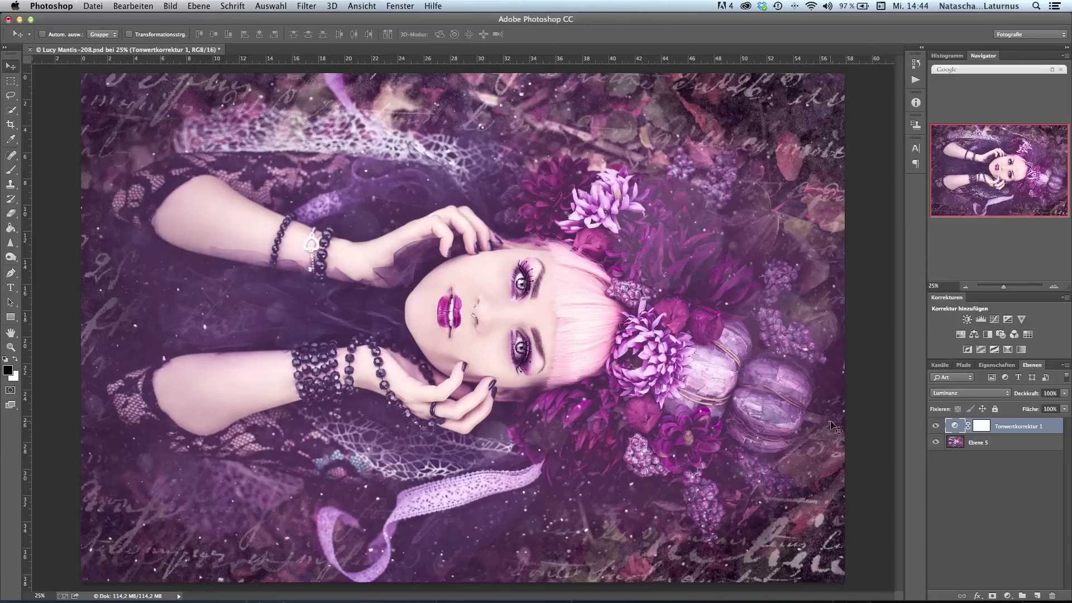
click(936, 427)
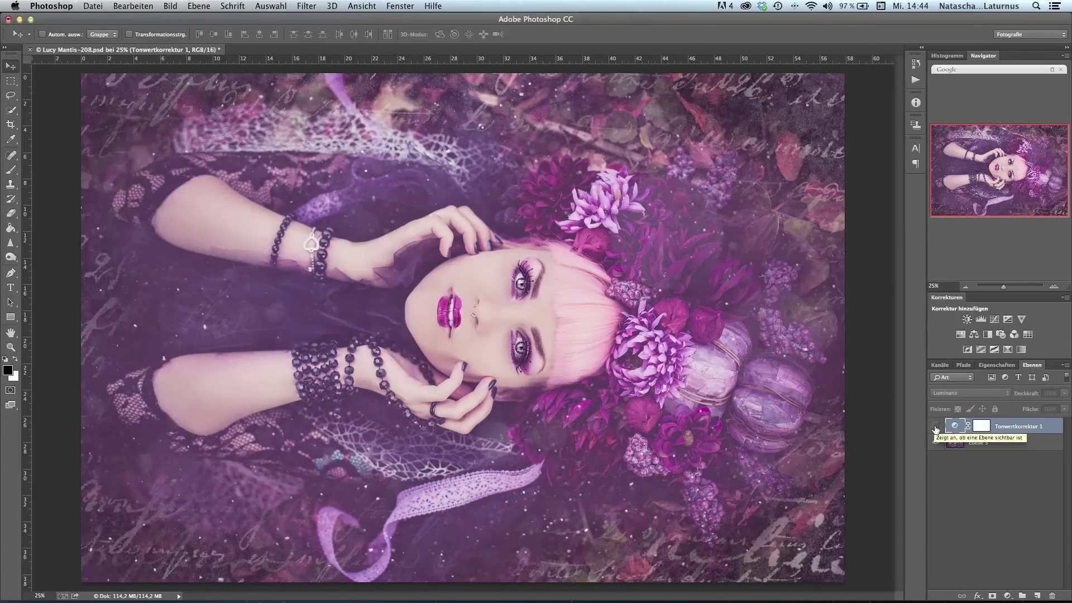
click(936, 428)
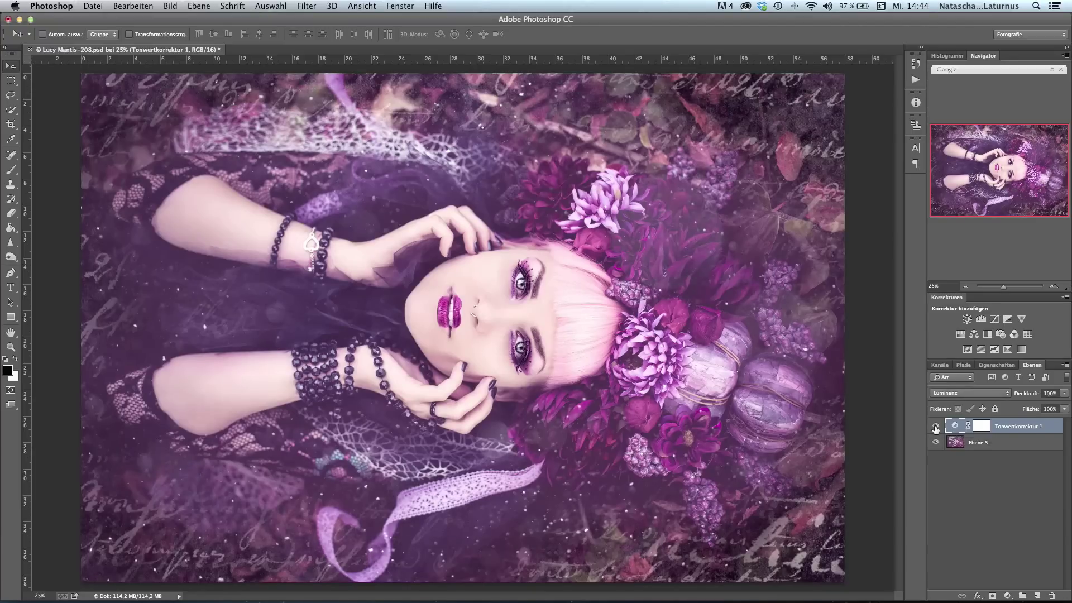
click(936, 428)
click(936, 427)
click(956, 395)
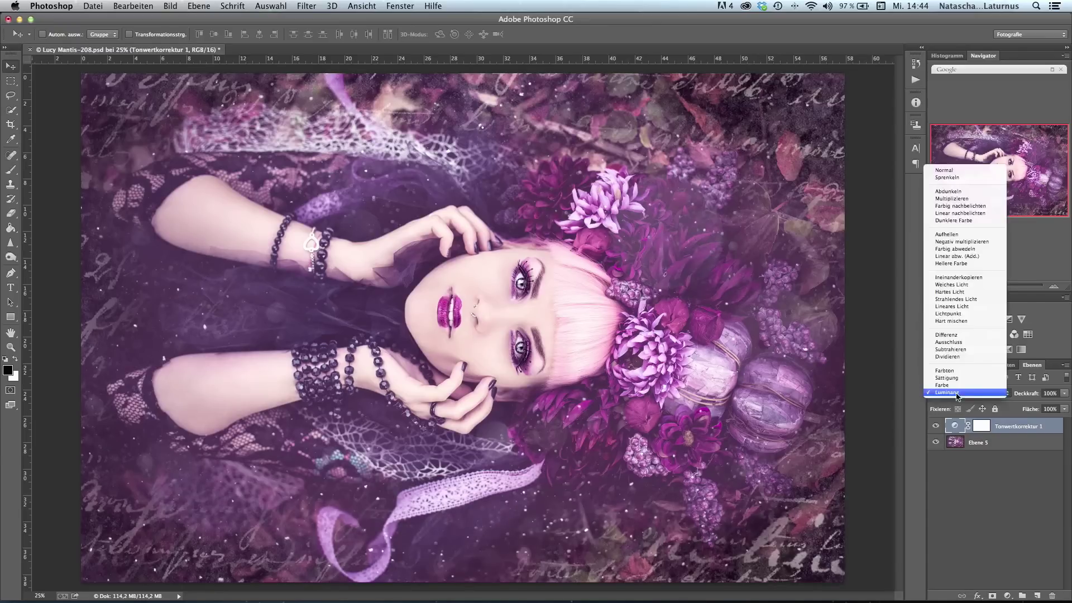
click(954, 171)
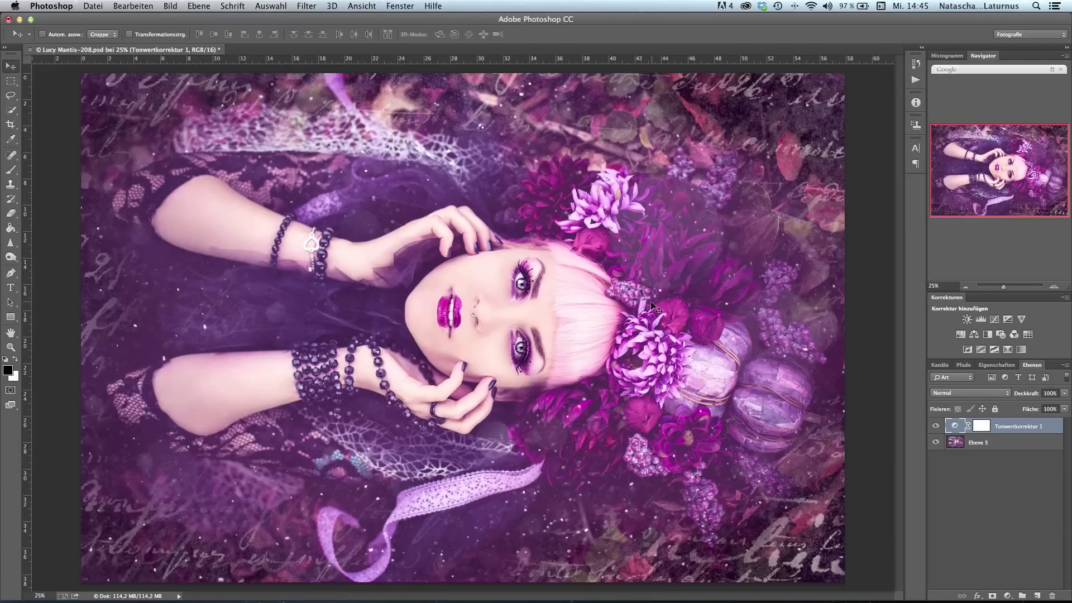
Reopen the Levels properties and set the Tonwertumfang output levels to 32 and 238.
double_click(954, 427)
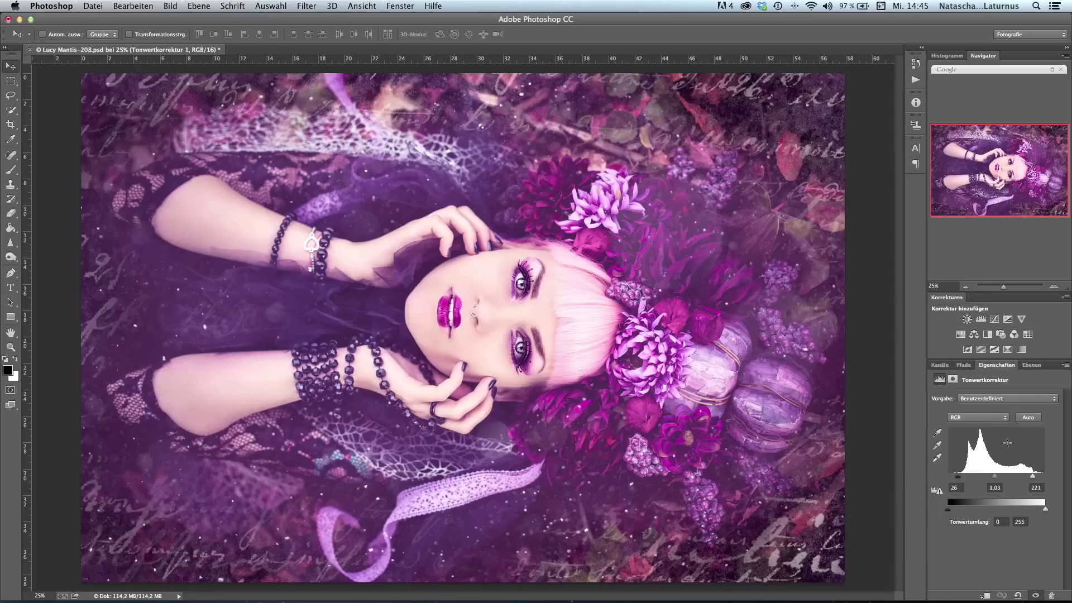
drag(949, 509, 959, 510)
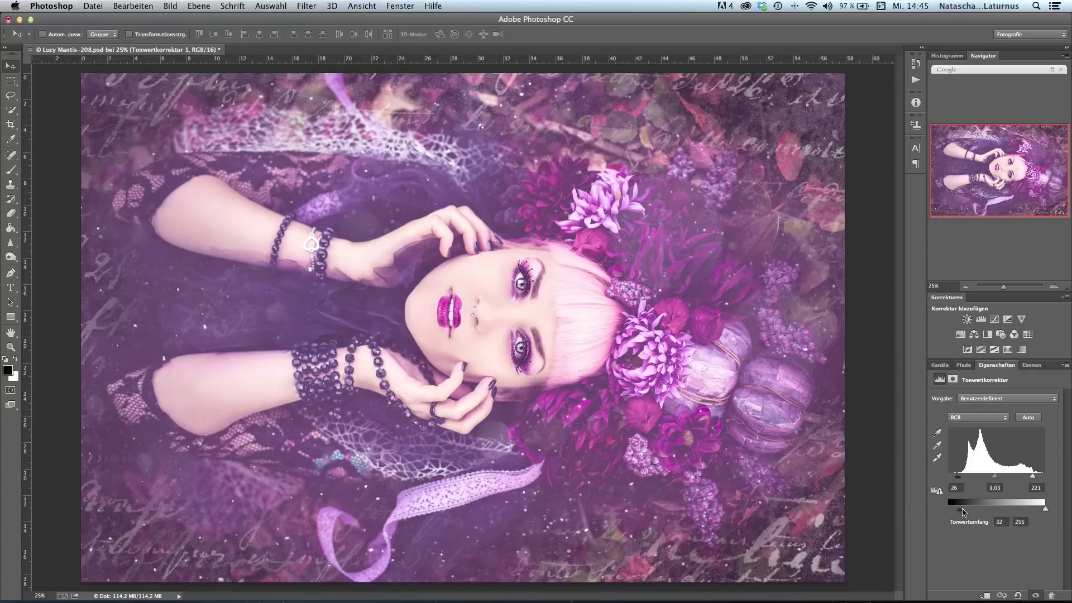
drag(1045, 509, 1040, 511)
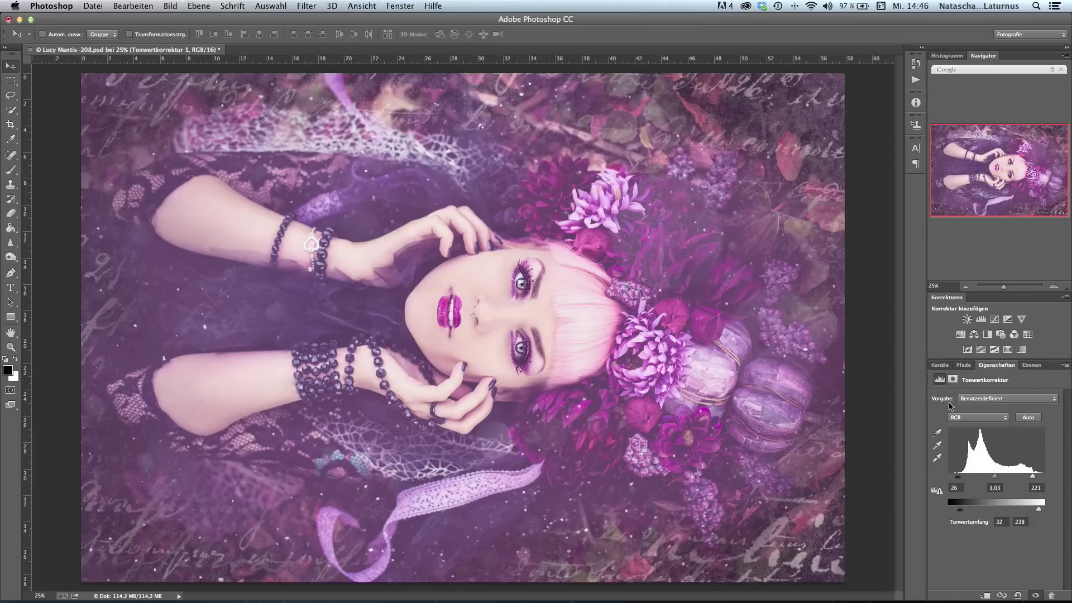
View the Levels layer's mask and level controls, then return to the Ebenen list.
click(952, 381)
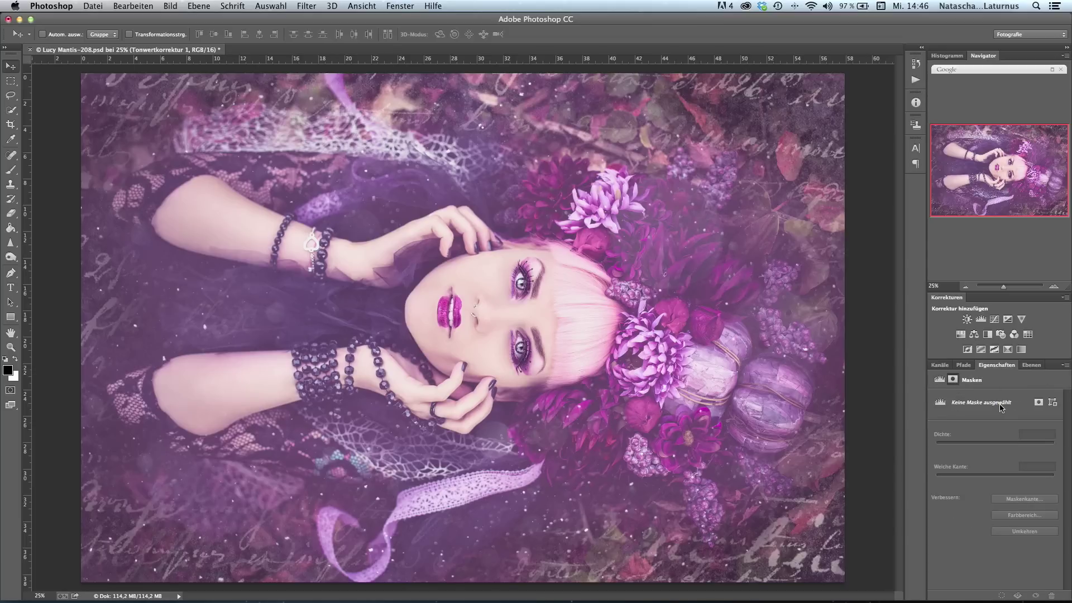
click(941, 381)
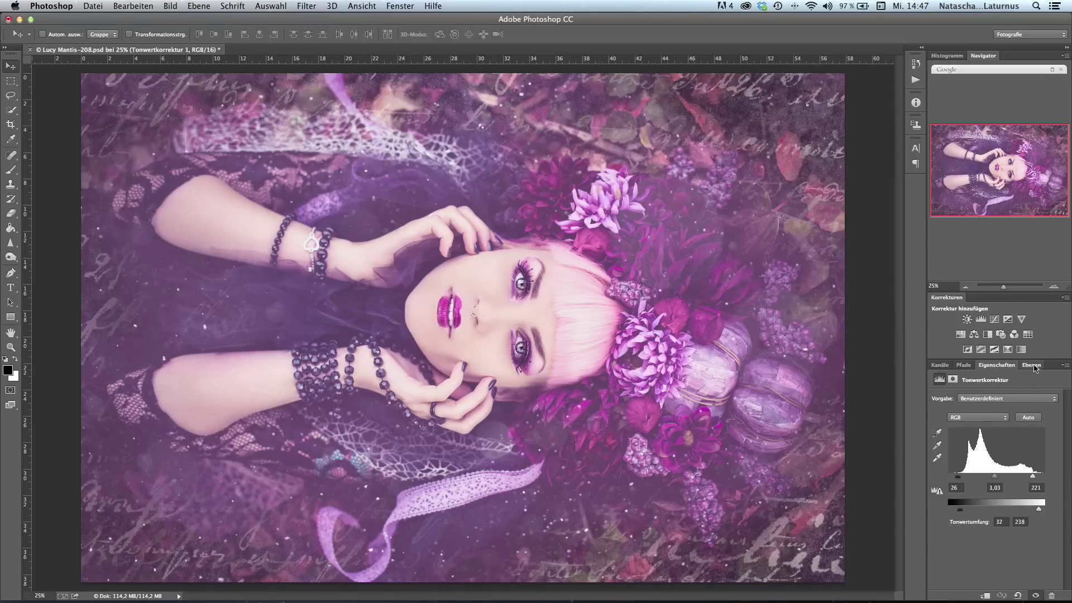
click(1031, 365)
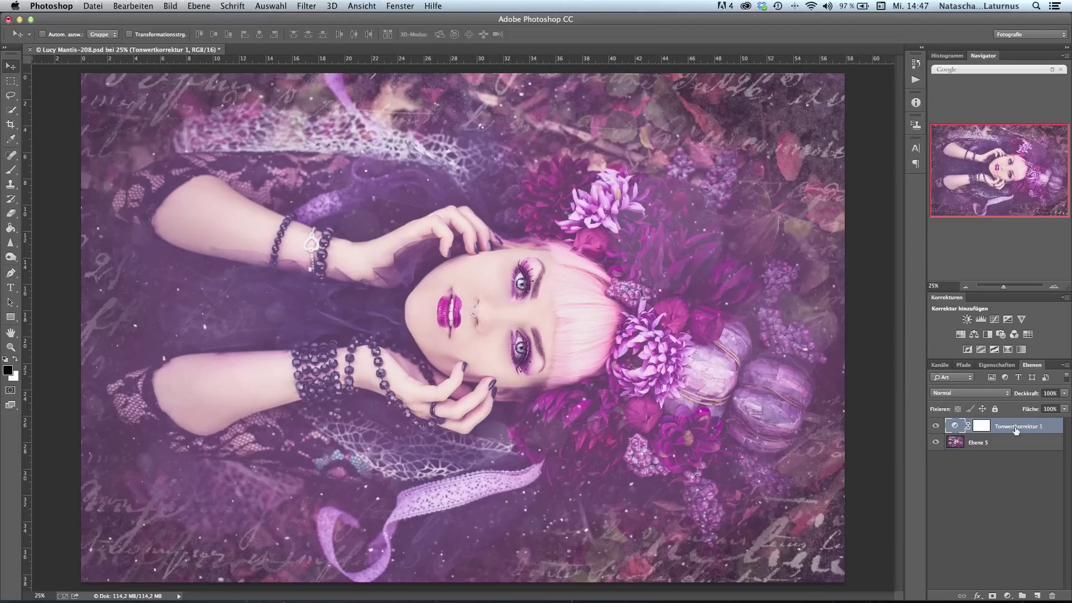
Replace the old Levels layer with a new one and adjust the Rot channel's black and white points.
drag(1015, 430, 1052, 595)
click(981, 320)
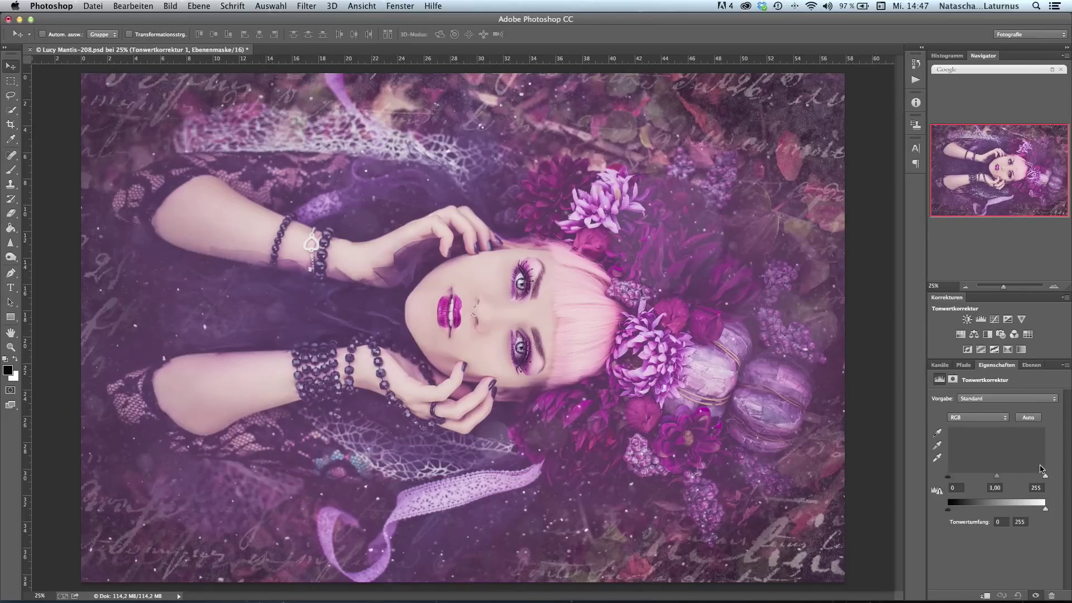
click(972, 419)
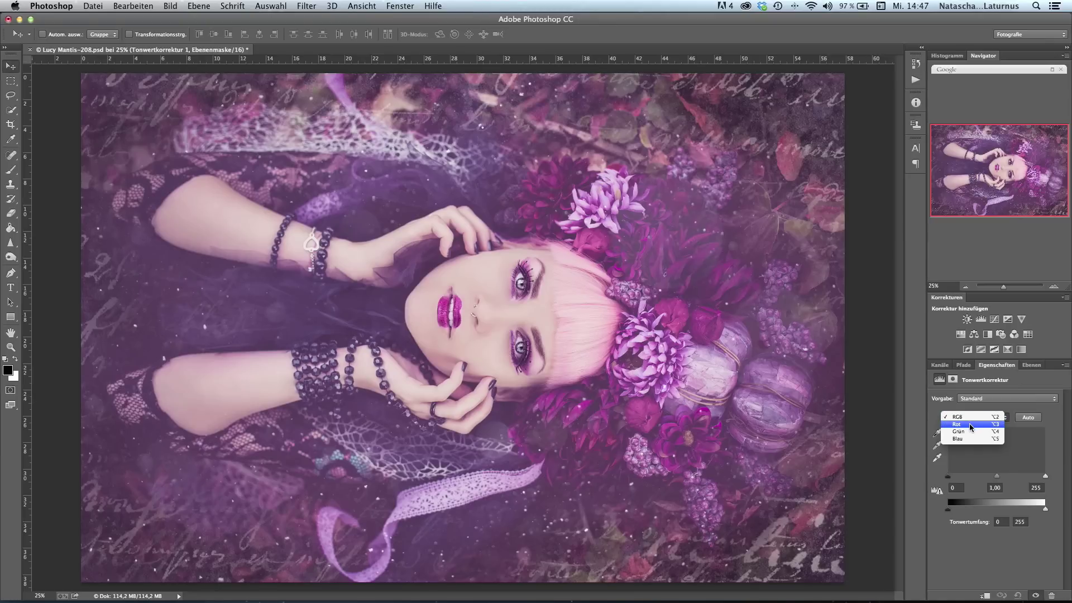
click(971, 426)
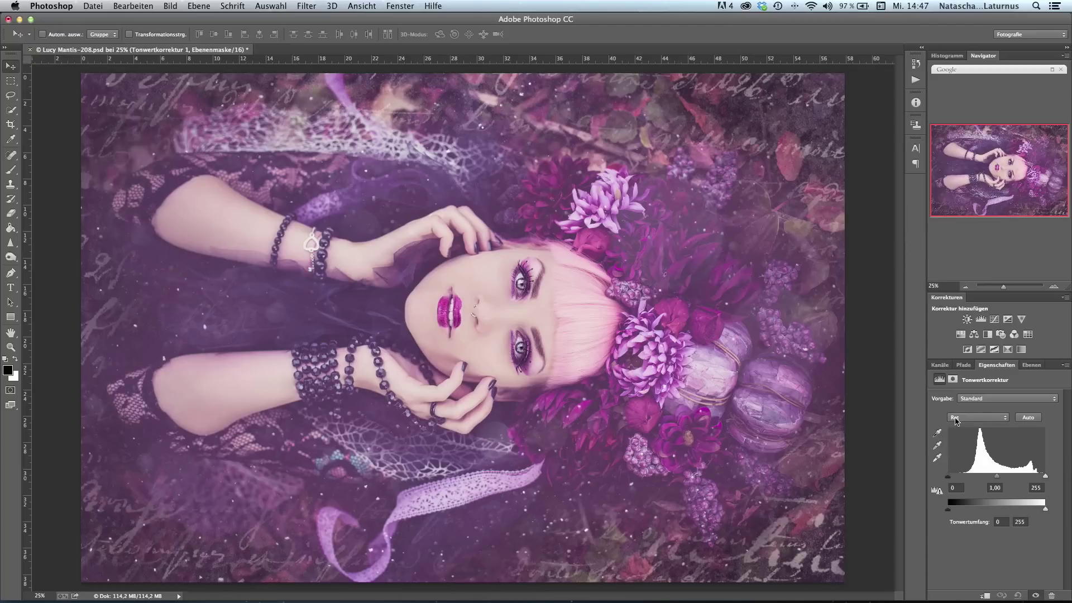
drag(949, 476, 967, 479)
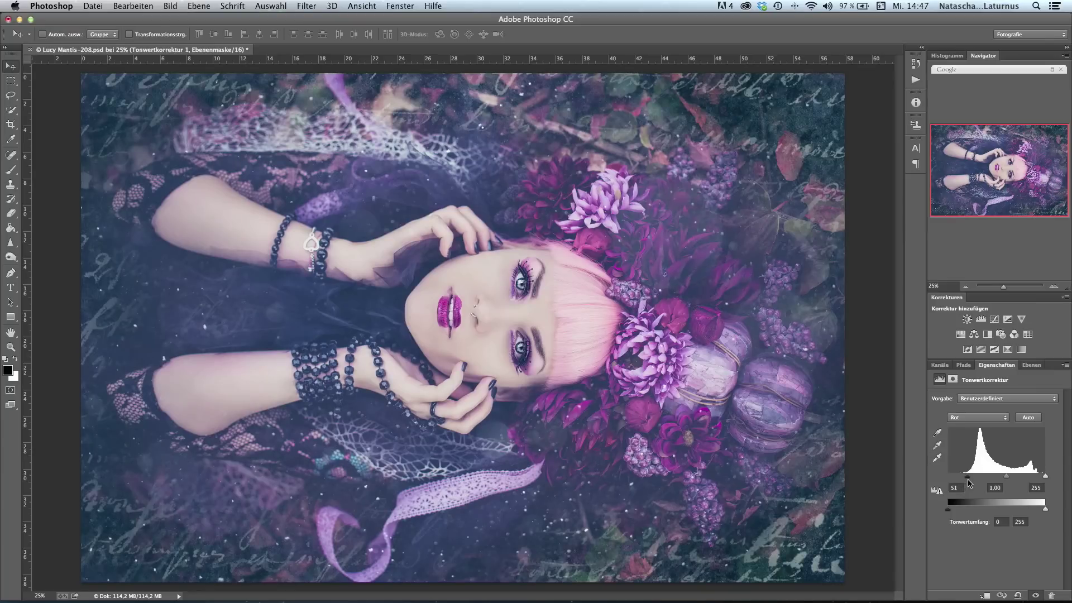
drag(1041, 478, 1038, 479)
drag(969, 480, 962, 482)
Set the Blau channel to input levels 38, 1.00 and 233, then return to RGB.
click(984, 418)
click(983, 417)
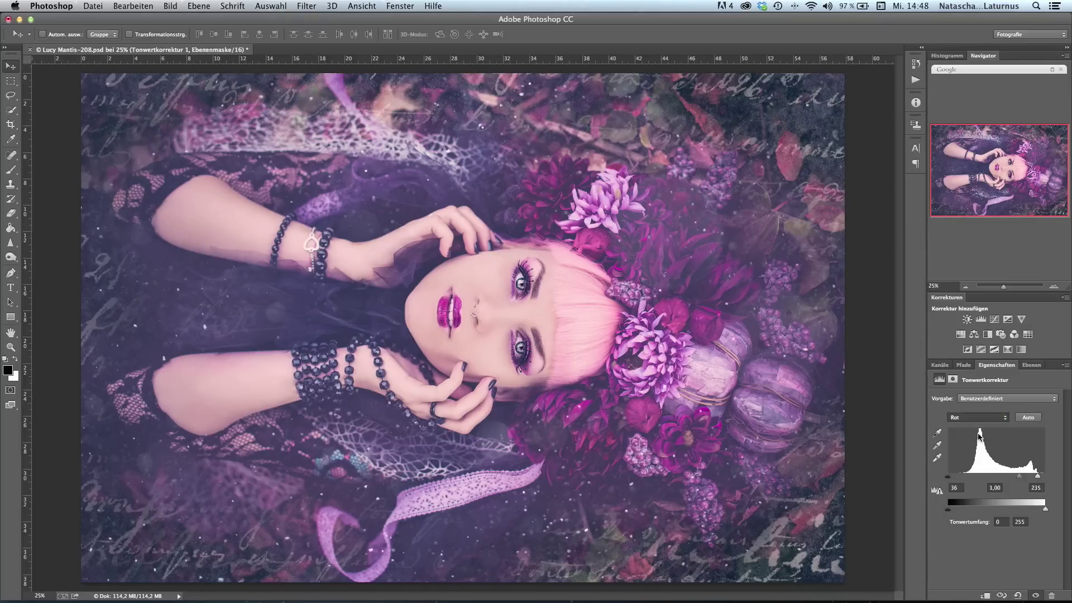
key(alt+5)
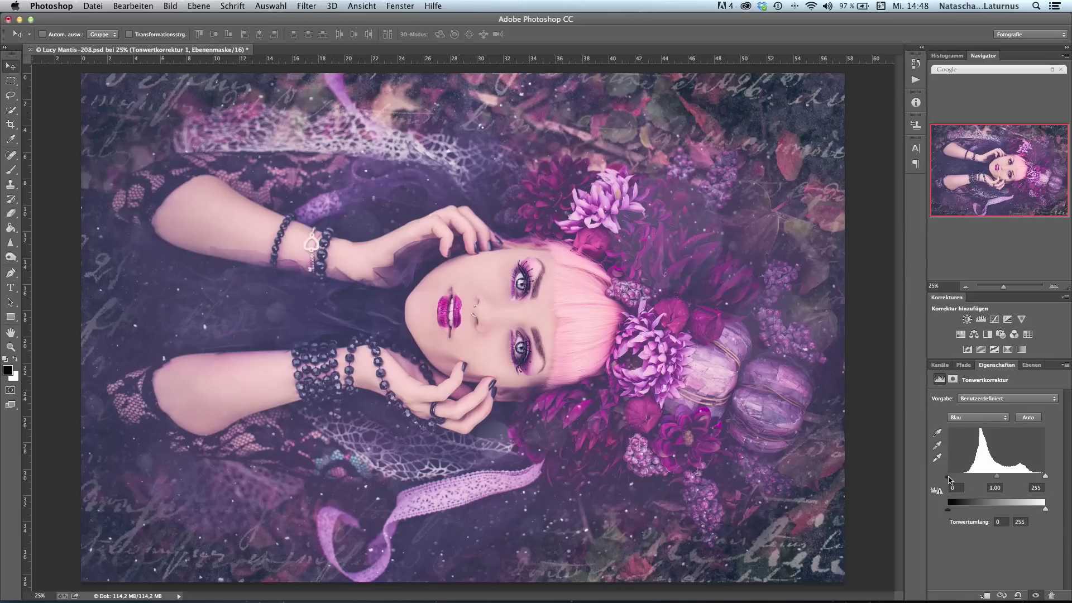
drag(948, 479, 961, 480)
mouse_move(1045, 476)
mouse_down()
mouse_move(1014, 485)
mouse_move(1037, 481)
mouse_up()
click(991, 419)
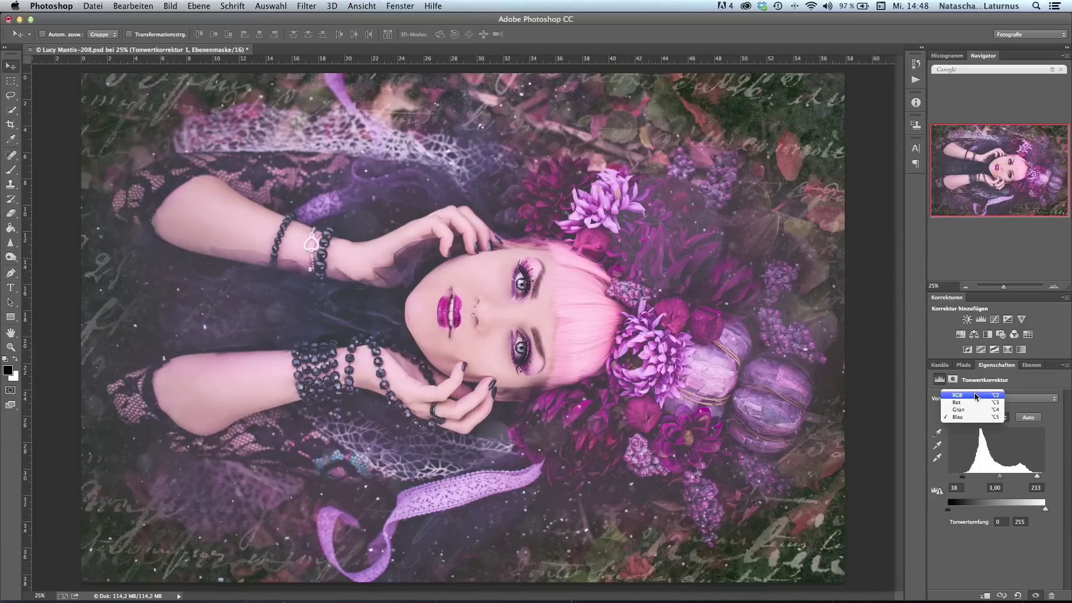
key(Escape)
key(alt+2)
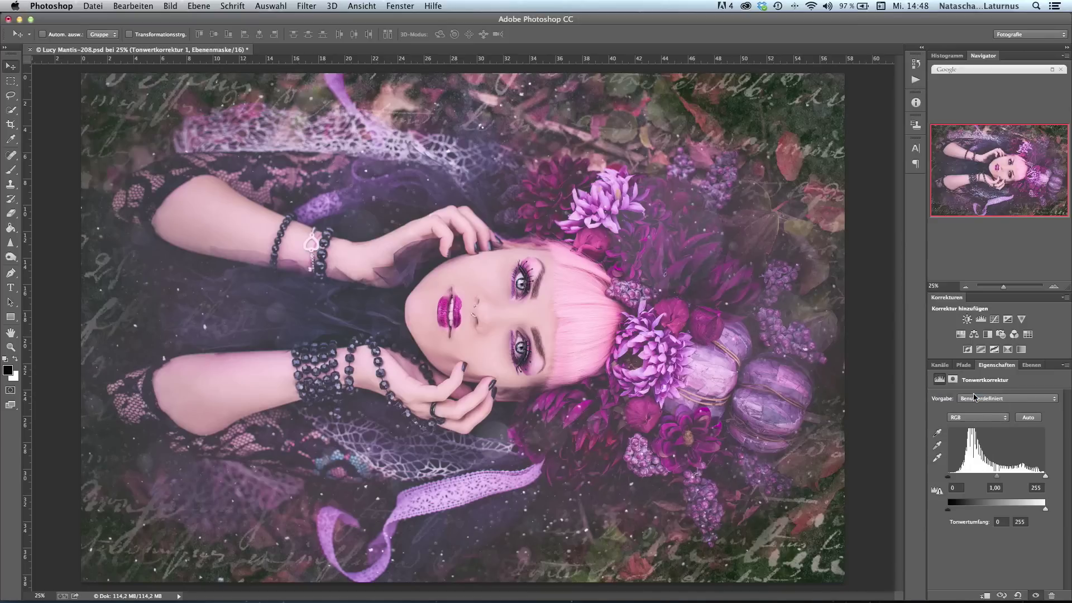
click(1032, 365)
Toggle the channel-adjusted Levels layer off and on to compare, then drag it to the trash.
click(935, 427)
click(934, 427)
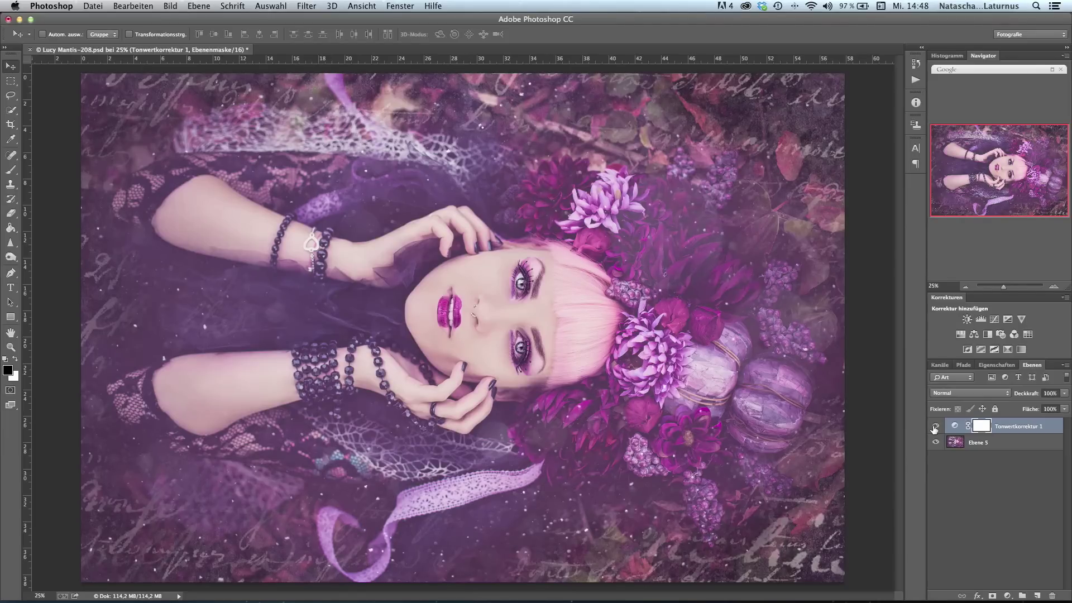
click(935, 427)
click(934, 428)
drag(1029, 428, 1055, 597)
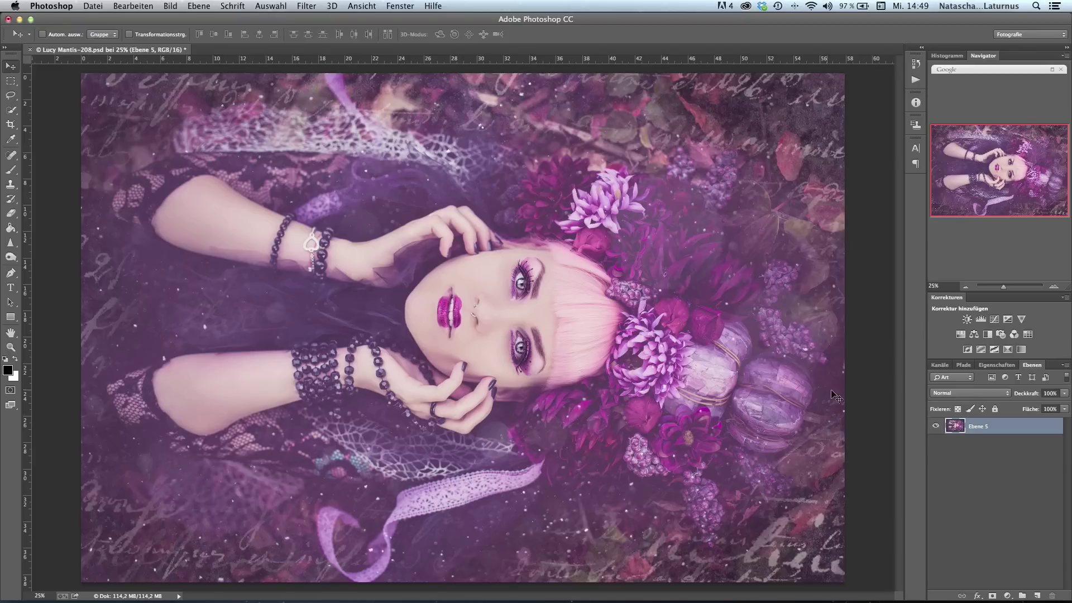
Add a Gradient Map using the pink-to-purple preset with Umkehren (Reverse) ticked.
click(1022, 350)
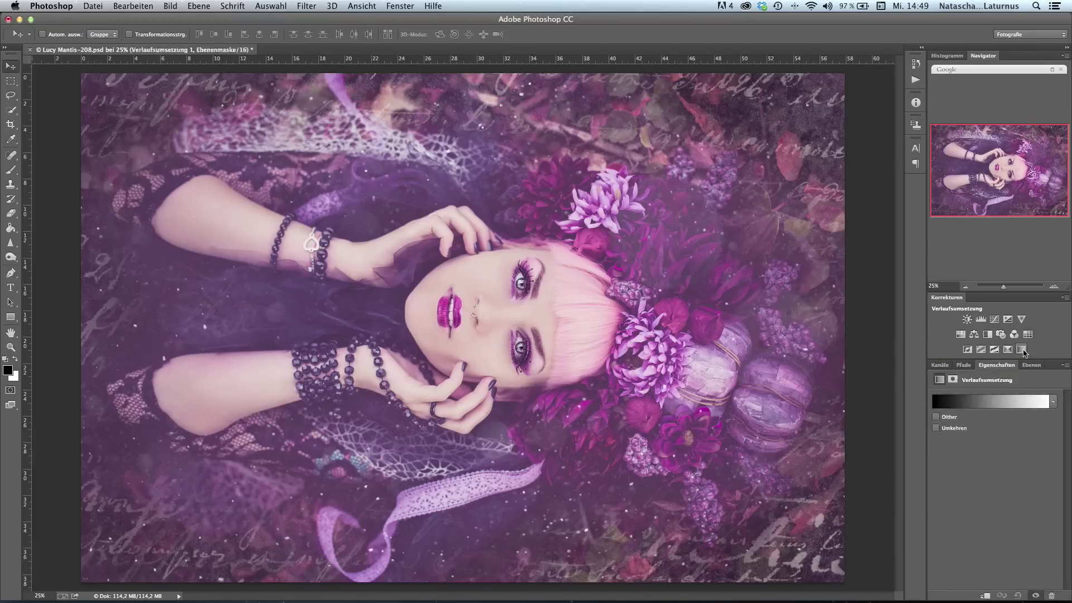
click(1052, 403)
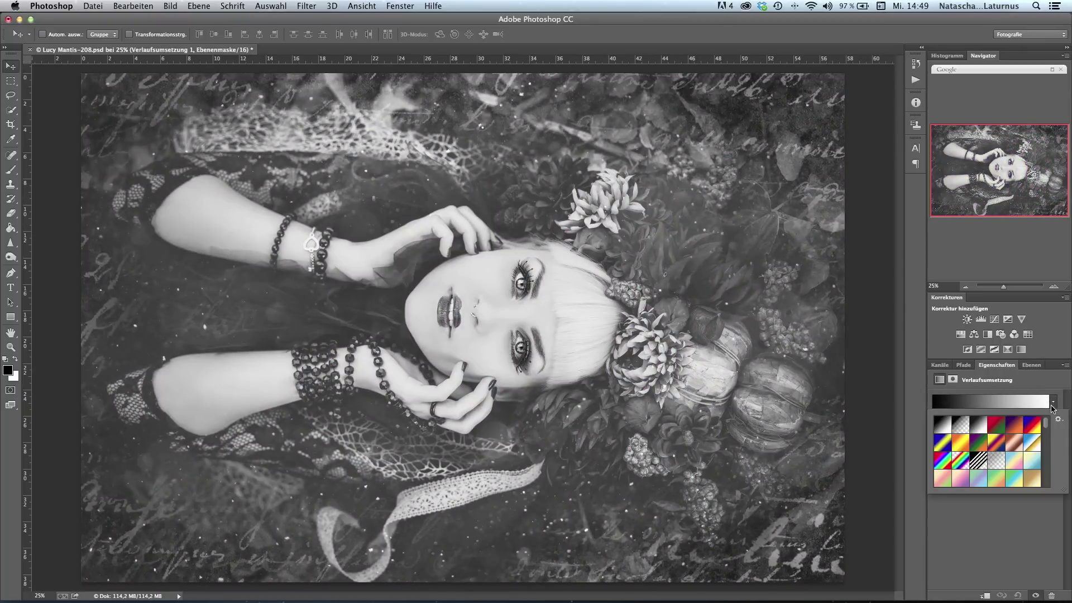
click(961, 482)
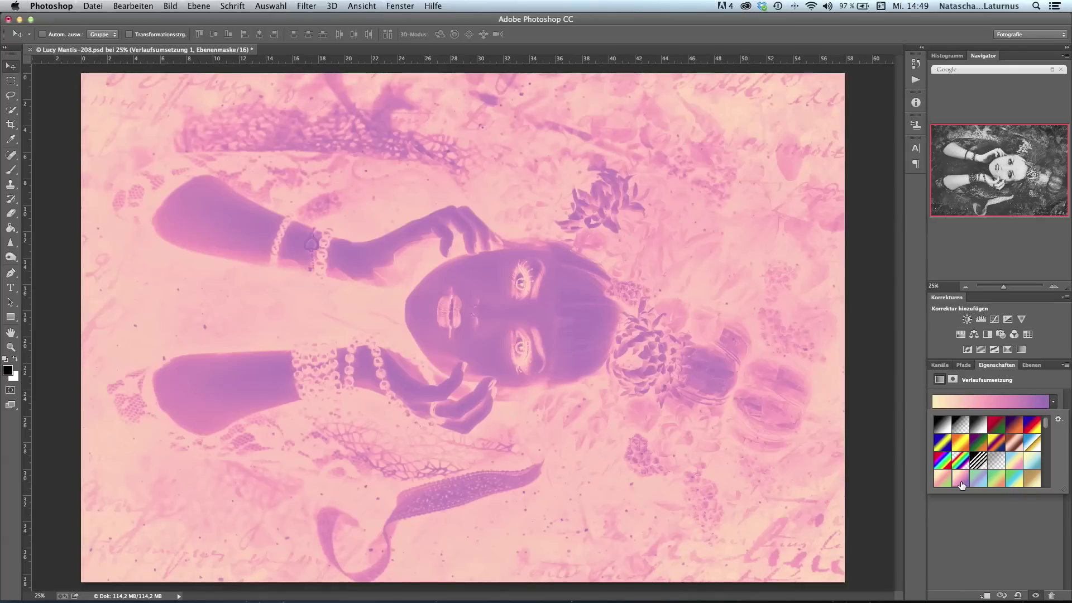
click(990, 559)
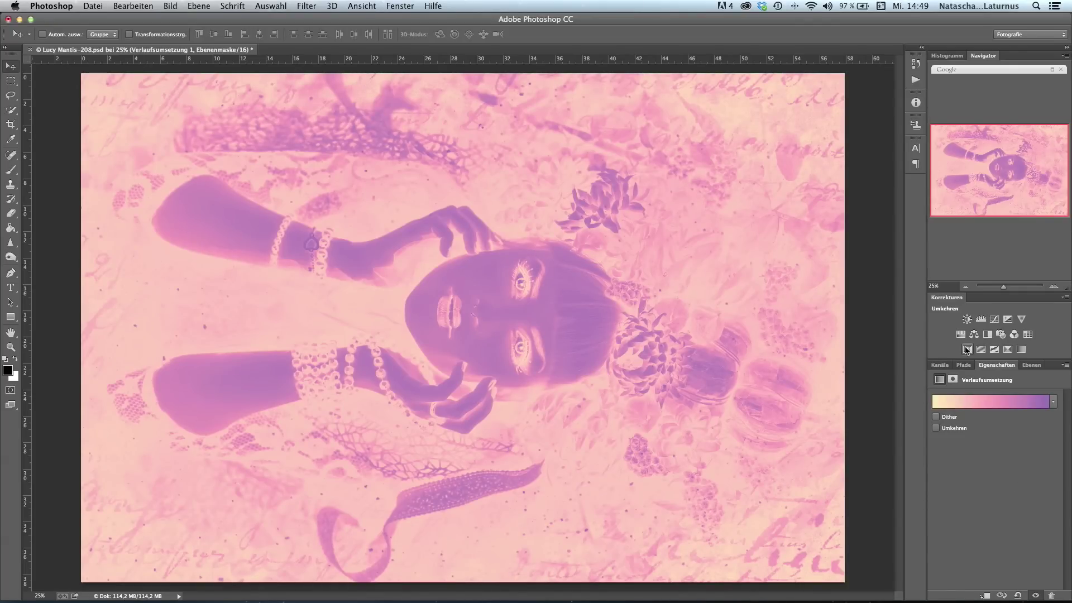
click(937, 429)
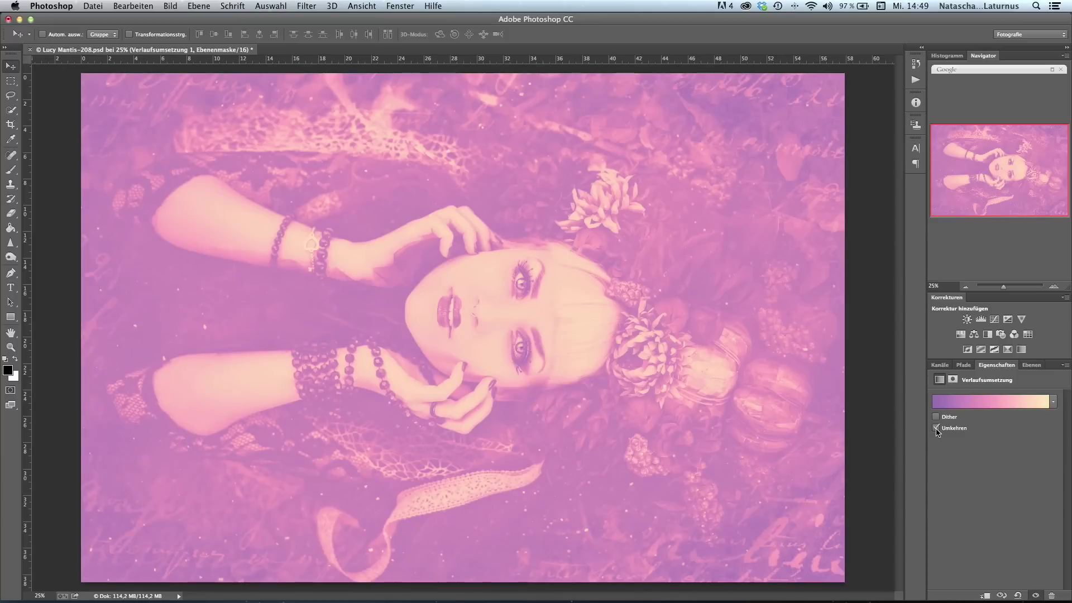
click(1032, 366)
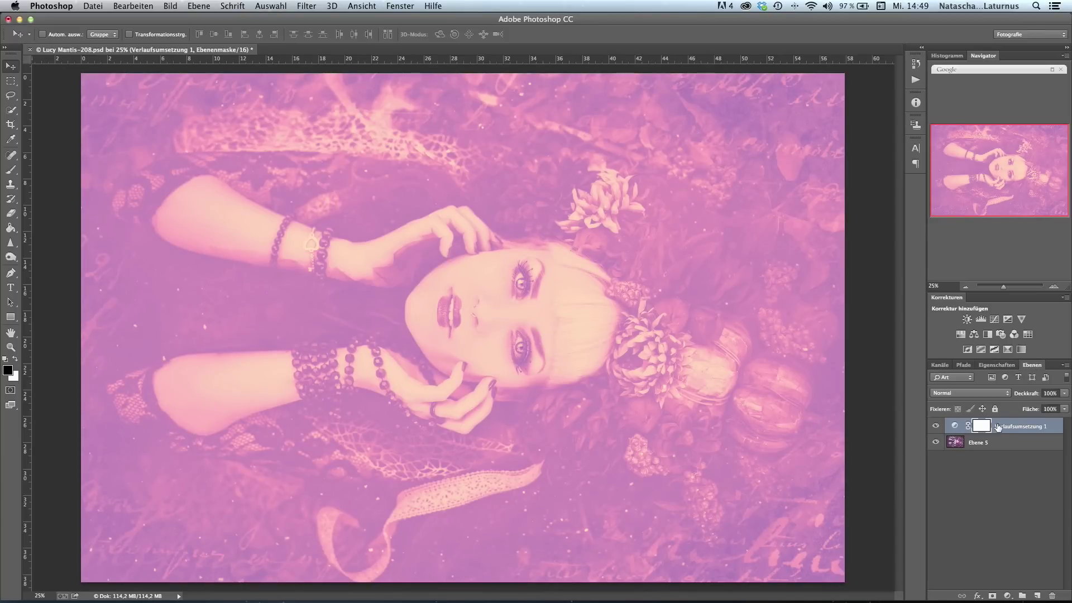
Blend the gradient map in Weiches Licht and toggle its visibility to compare.
click(984, 392)
click(966, 510)
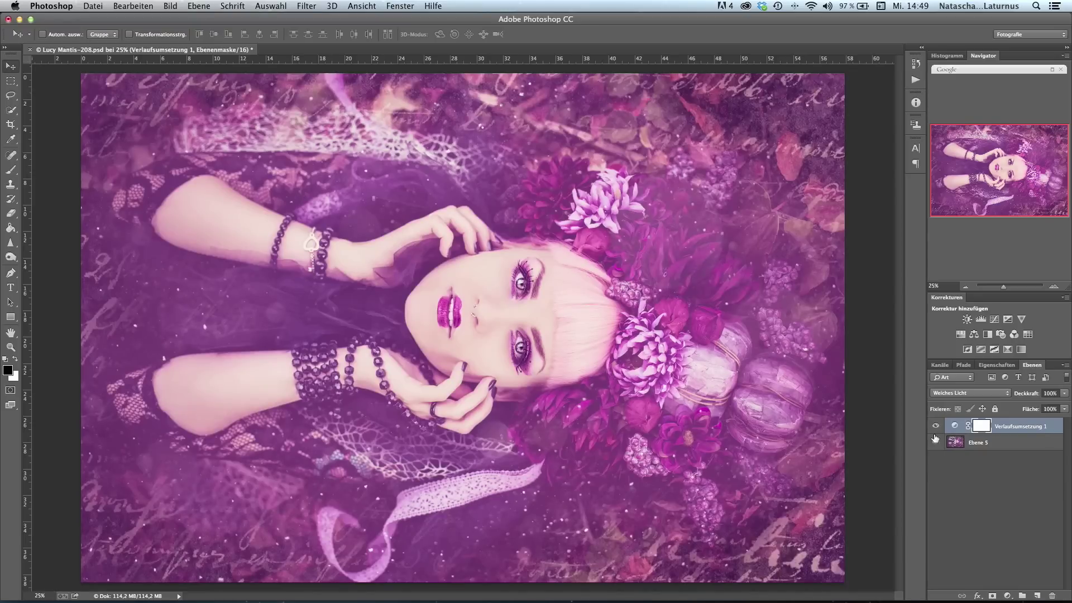
click(936, 426)
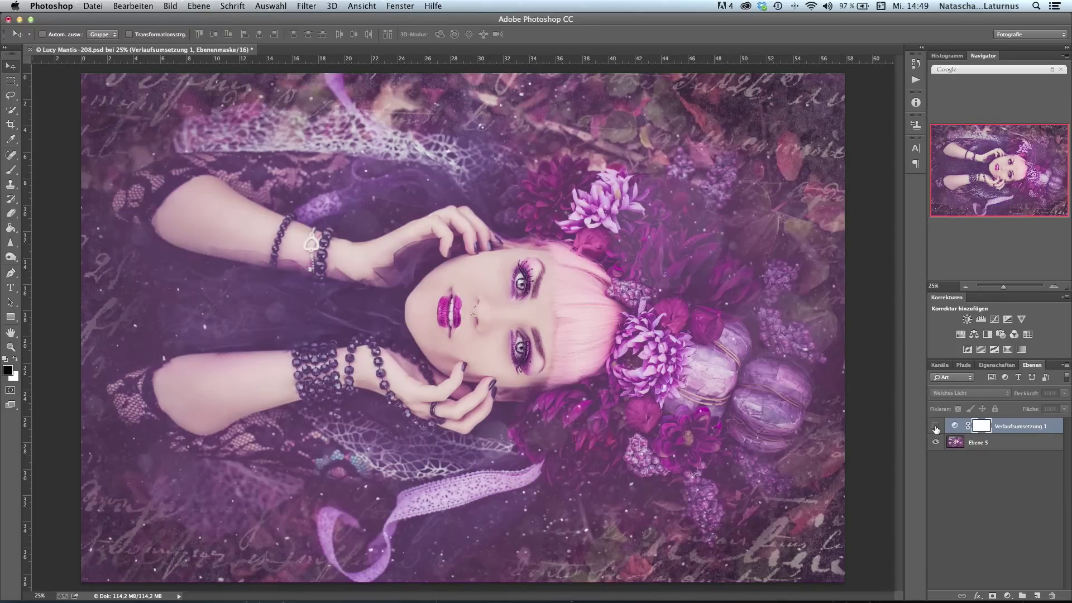
click(936, 427)
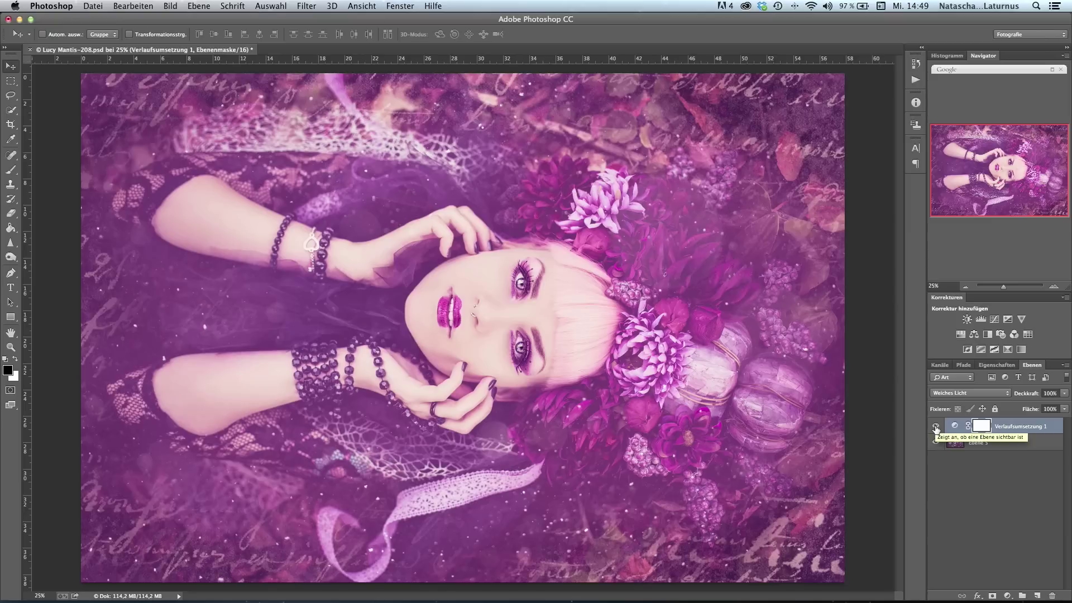
click(936, 427)
click(936, 427)
Keep the gradient map at 100% opacity and add a new Levels adjustment layer.
click(1064, 394)
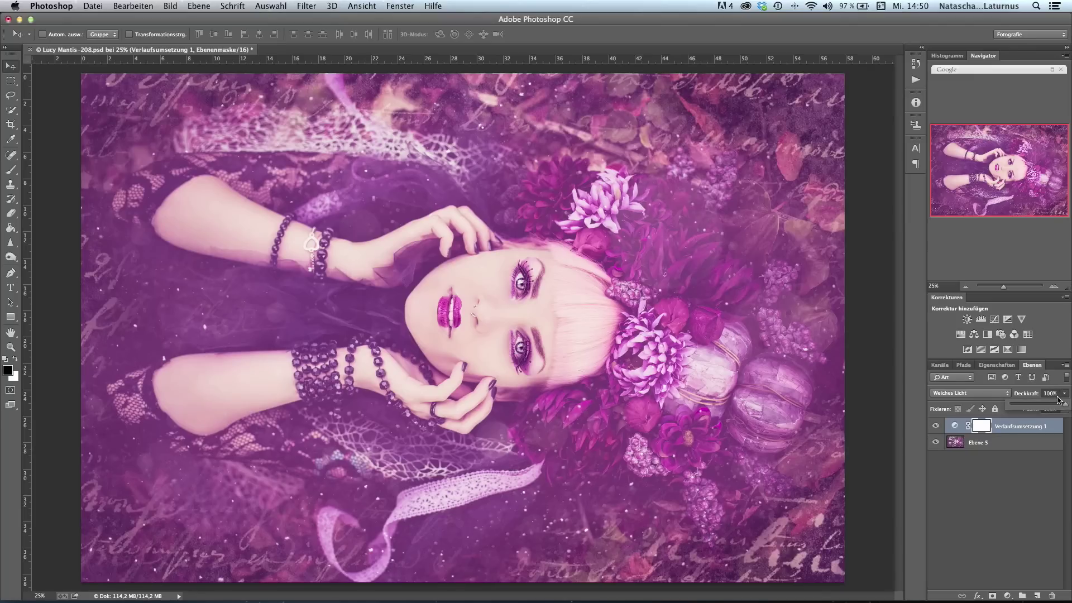
click(936, 426)
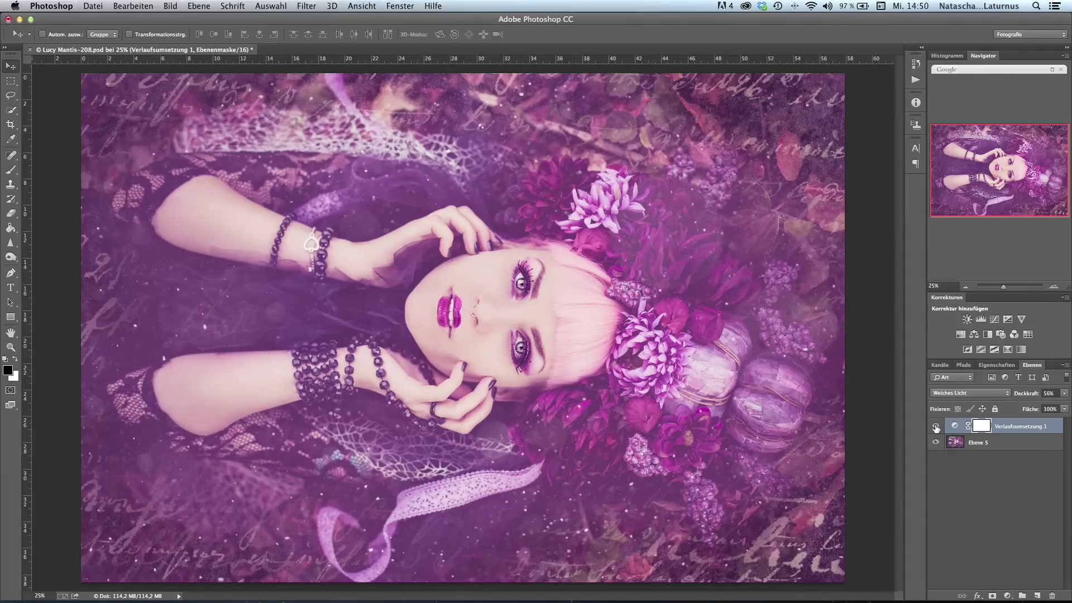
click(935, 426)
click(1066, 394)
drag(1040, 404, 1066, 404)
click(1039, 424)
click(955, 426)
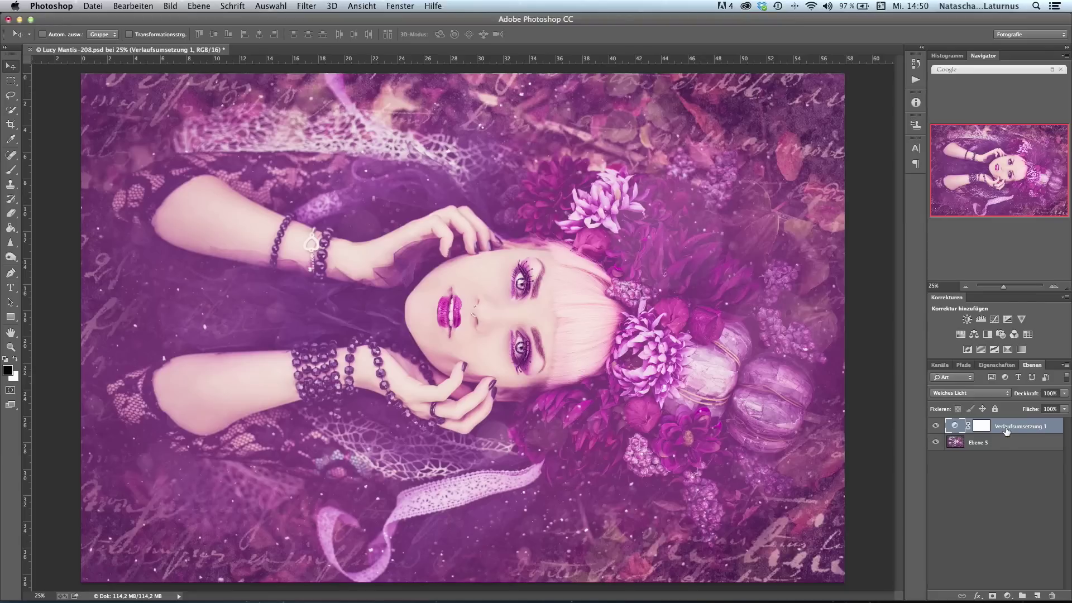
click(981, 319)
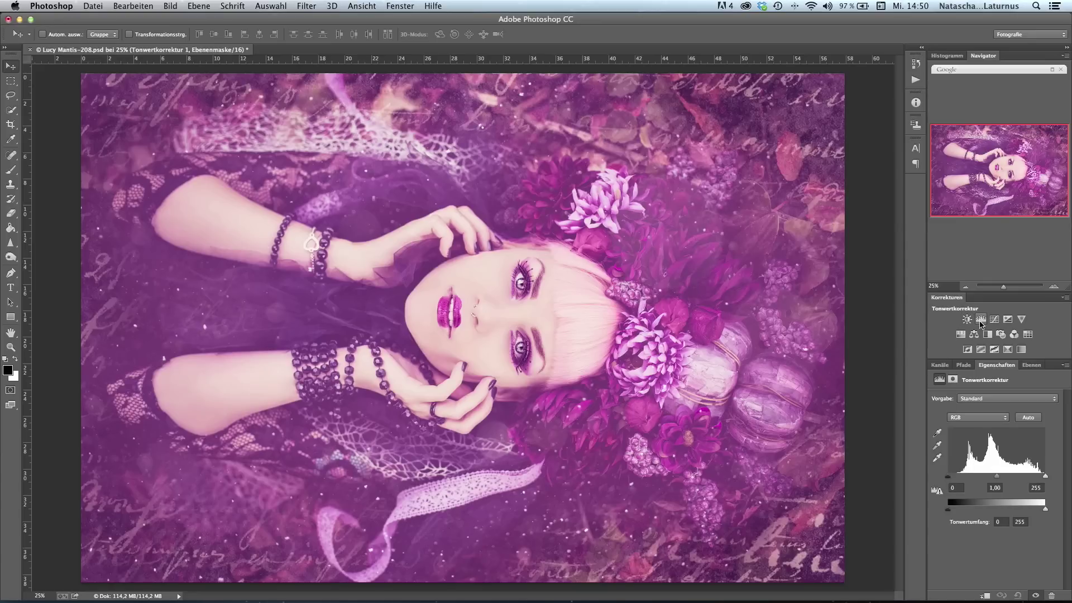
Set the Levels input black point to 34 and the white point to about 224.
drag(947, 477, 954, 476)
drag(1045, 476, 1035, 477)
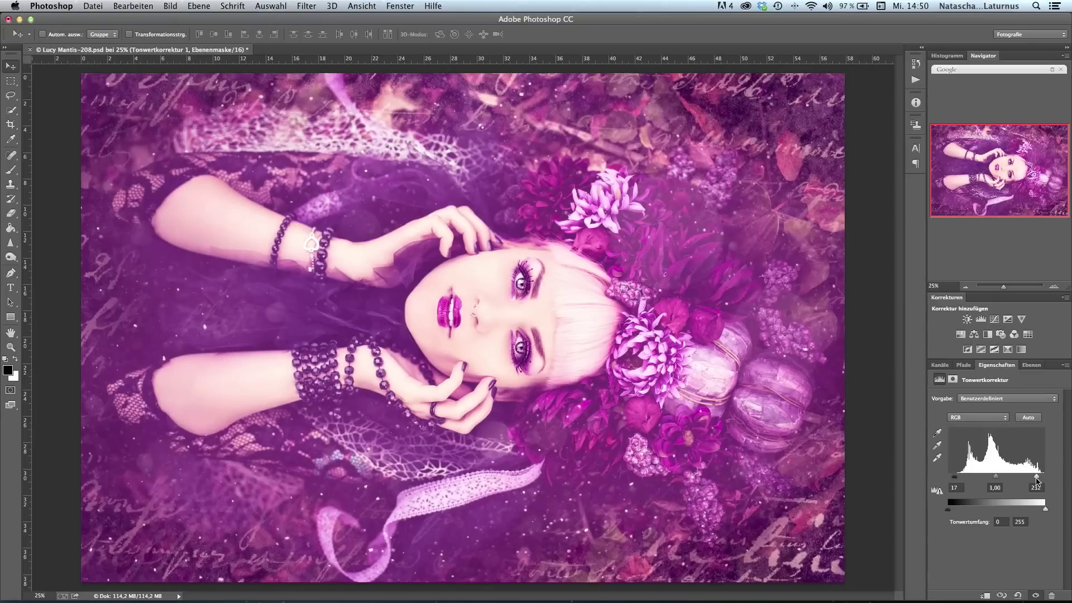
drag(954, 476, 960, 480)
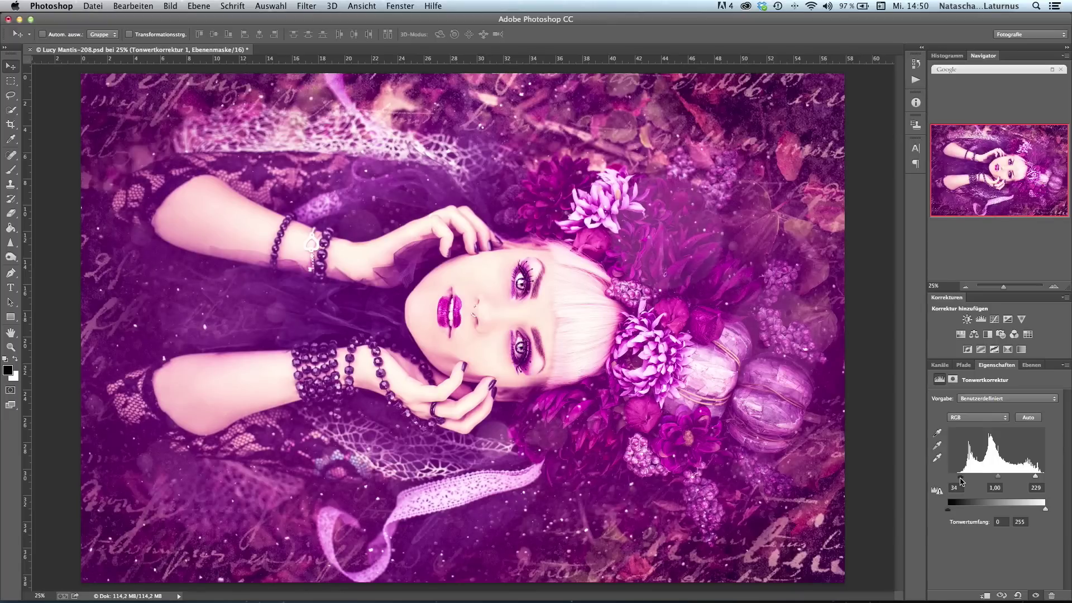
drag(1036, 477, 1034, 478)
Toggle Tonwertkorrektur 1 off and on twice for a before/after, then open its blend-mode list.
click(1034, 365)
click(936, 427)
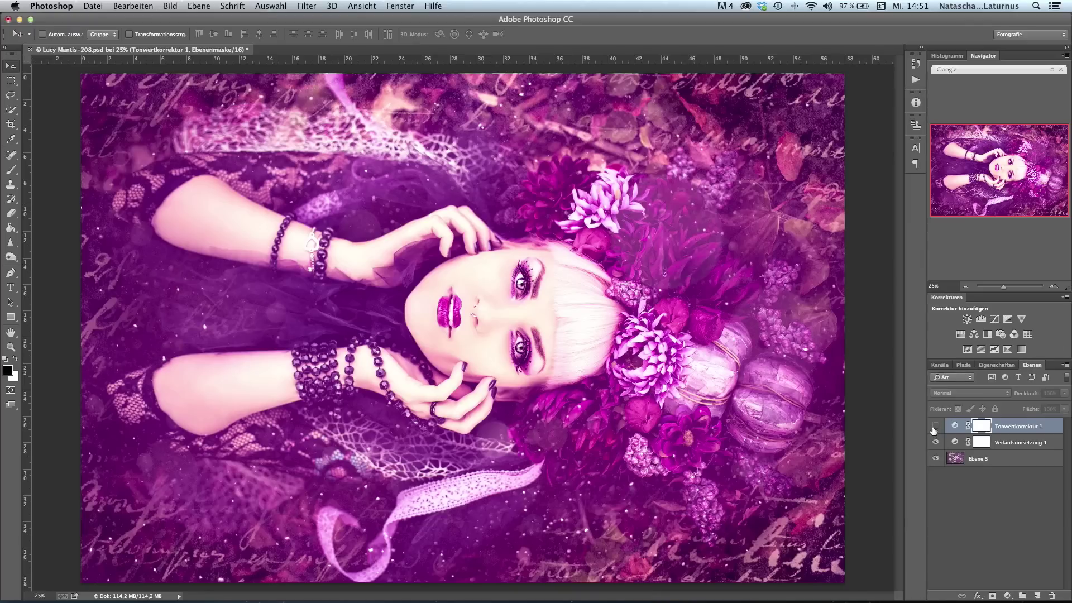
click(935, 427)
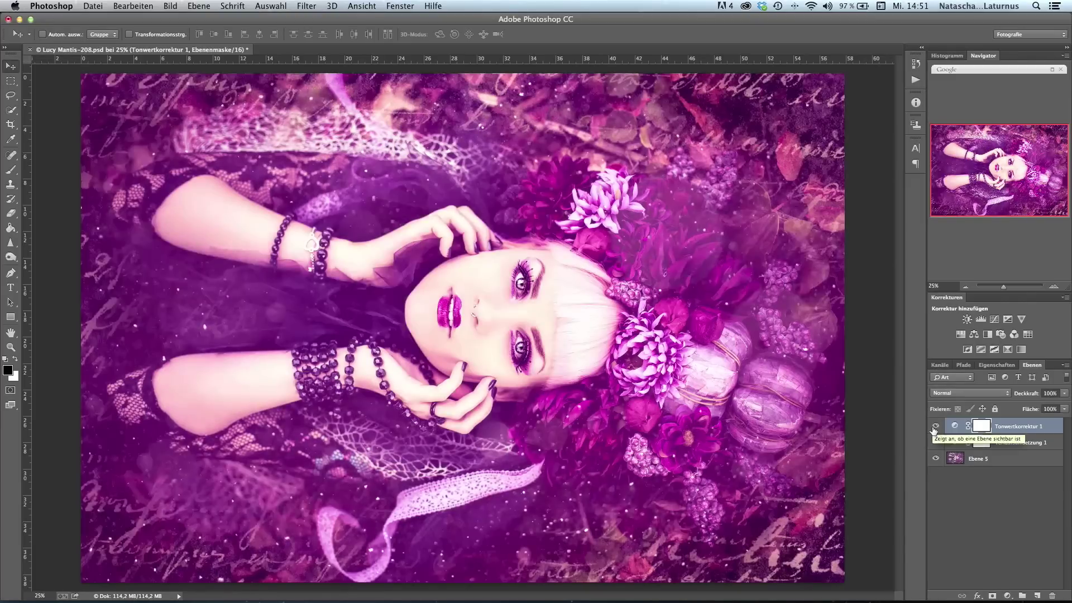
click(935, 428)
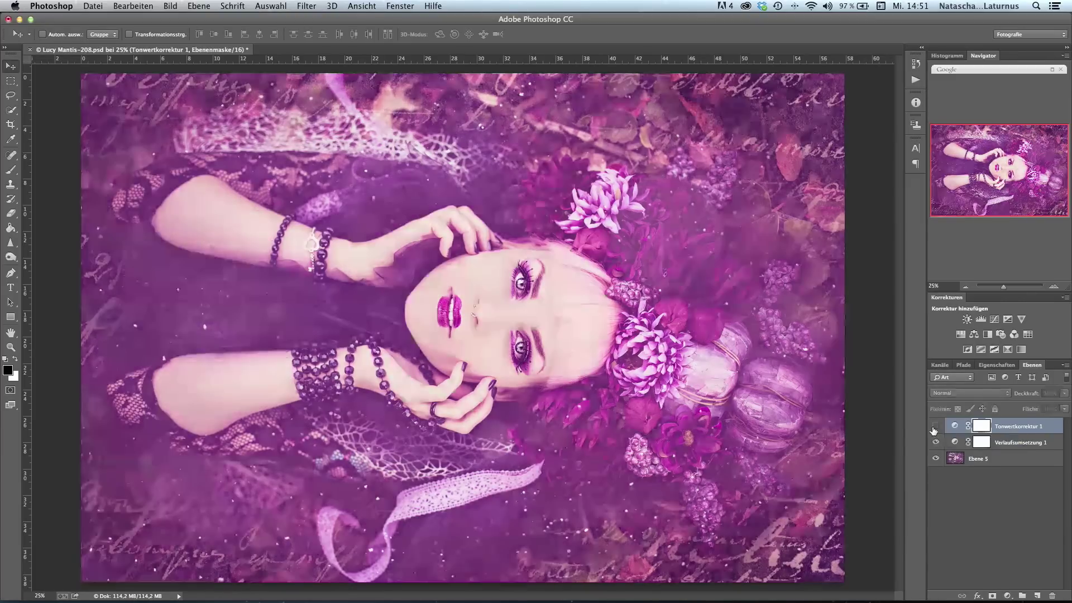
click(935, 427)
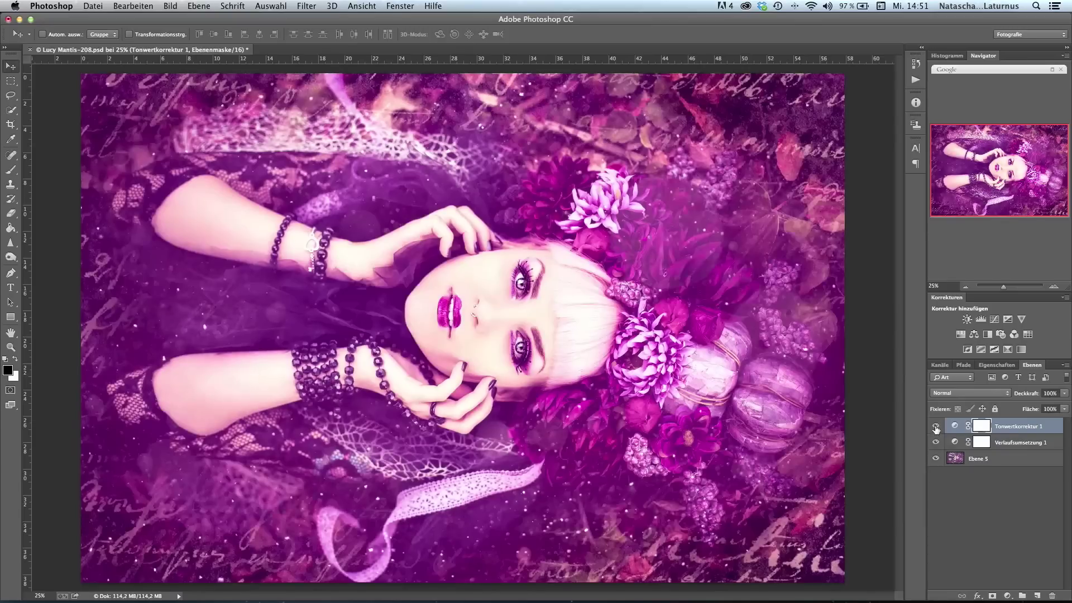
click(957, 394)
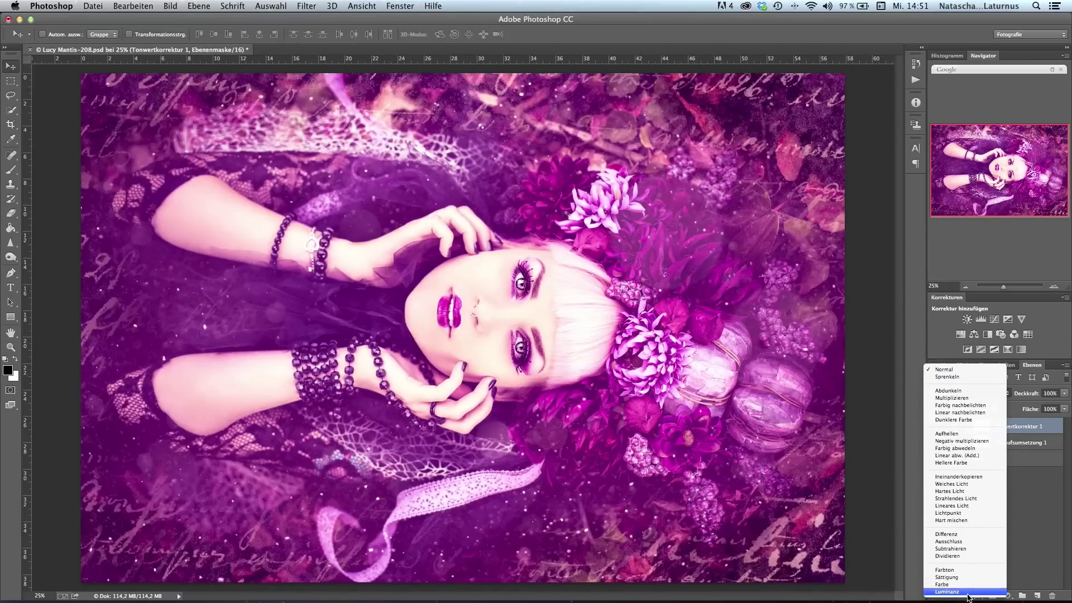
Switch Tonwertkorrektur 1 to Luminanz blending and toggle its visibility off and on to compare.
click(968, 593)
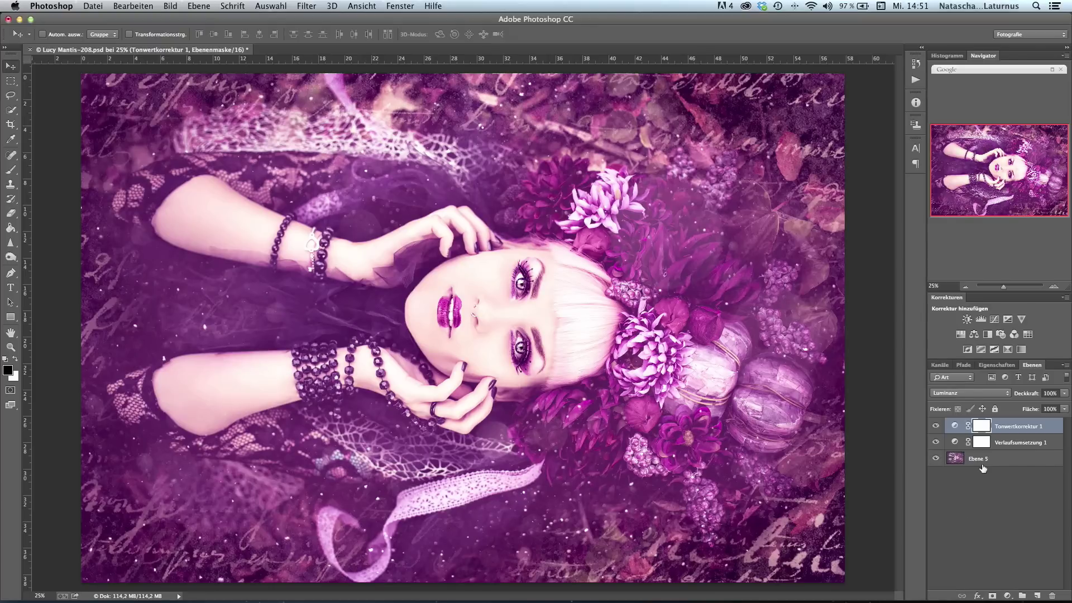
click(936, 427)
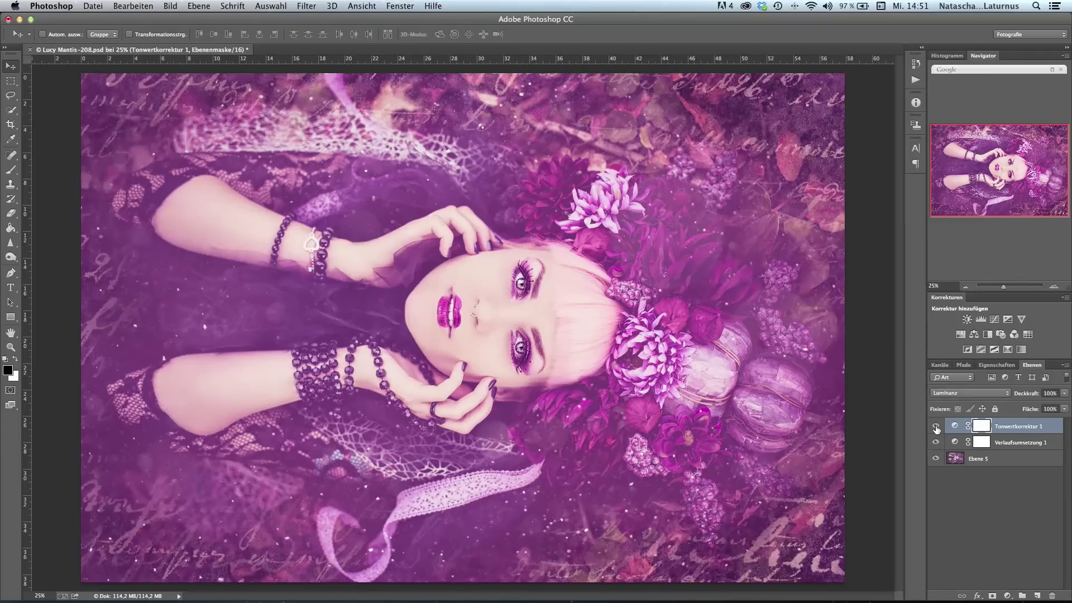
click(936, 426)
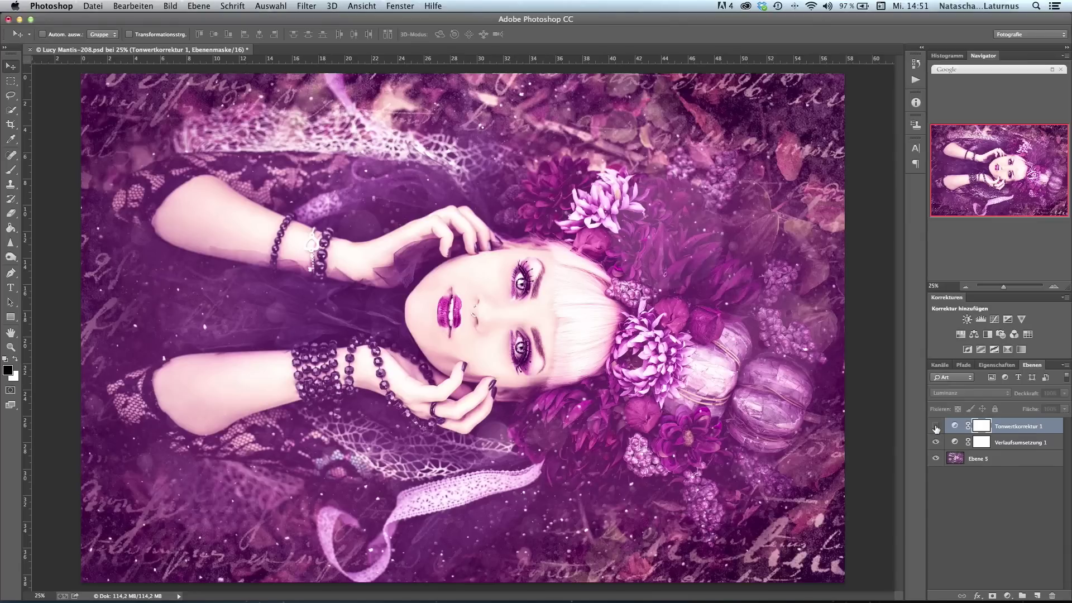
click(937, 426)
click(936, 443)
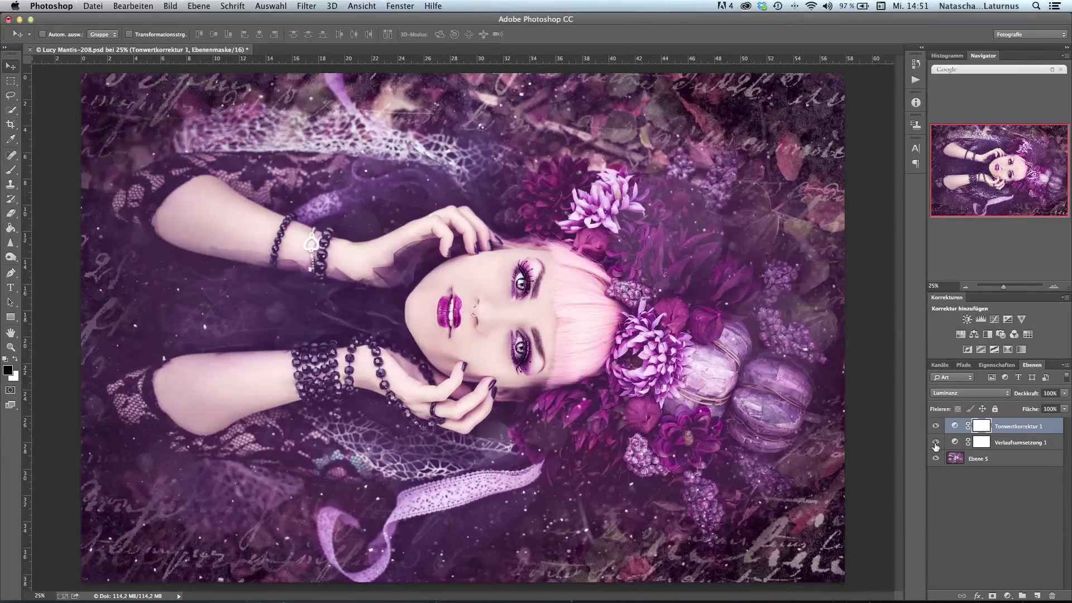
click(936, 442)
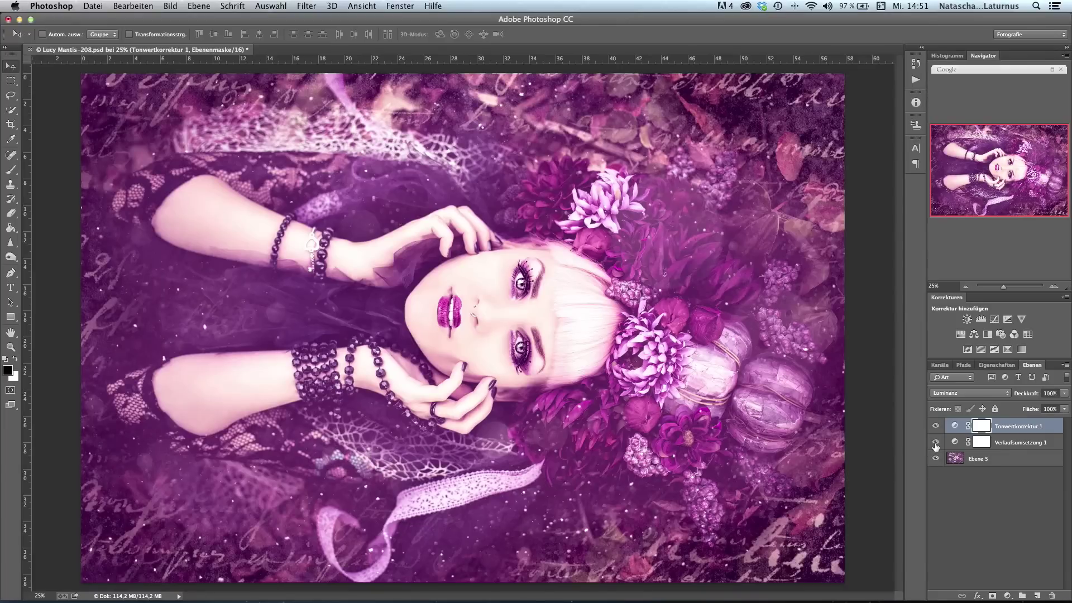
click(936, 426)
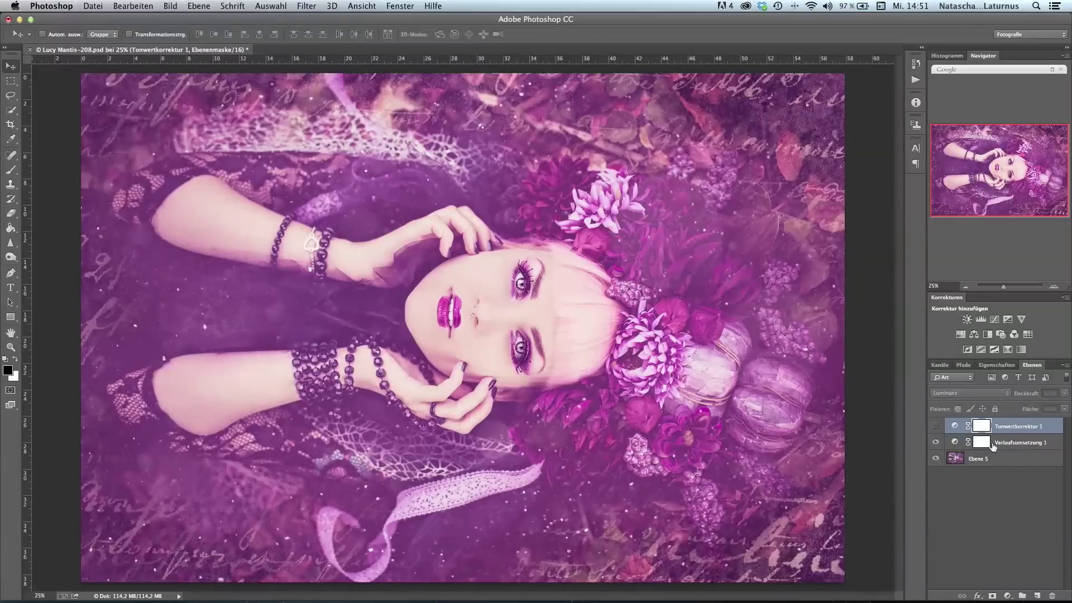
click(935, 427)
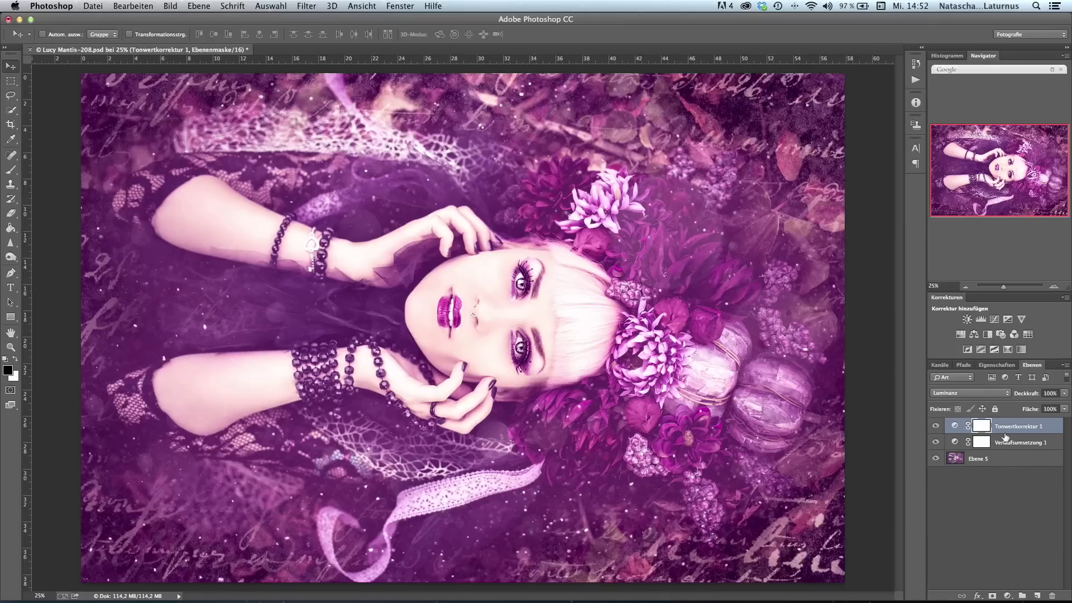
Delete the Tonwertkorrektur 1 Levels layer and the Verlaufsumsetzung 1 gradient map layer.
drag(1022, 435, 1052, 596)
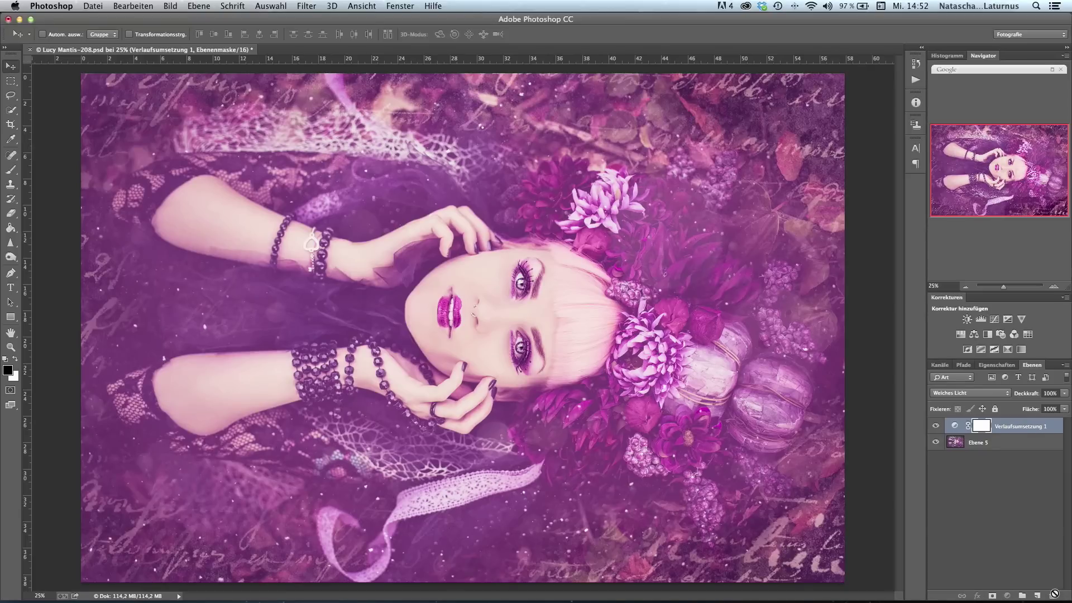
click(1052, 597)
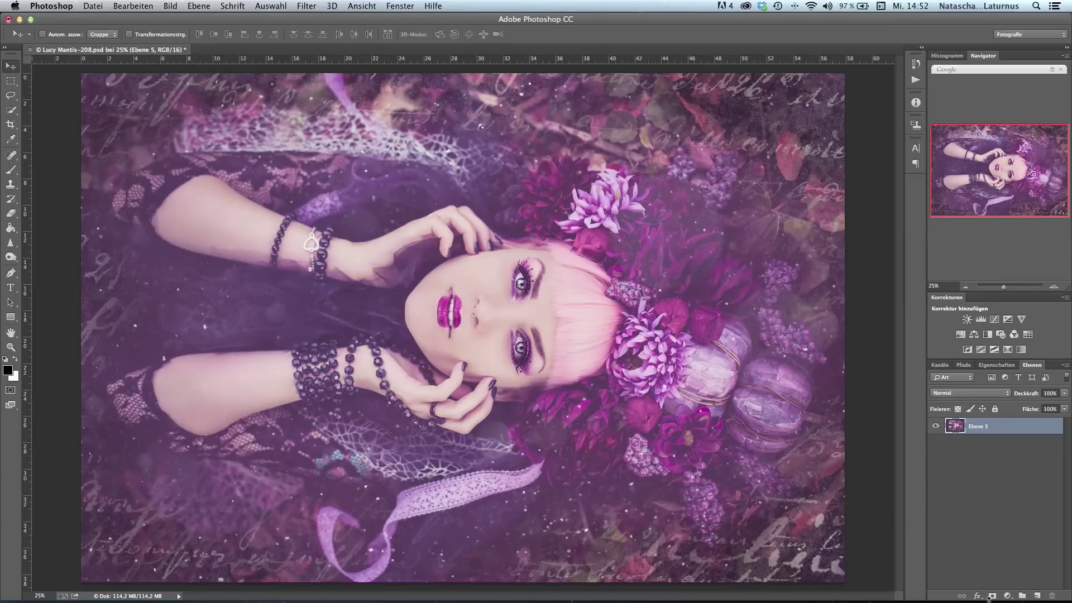
click(1007, 595)
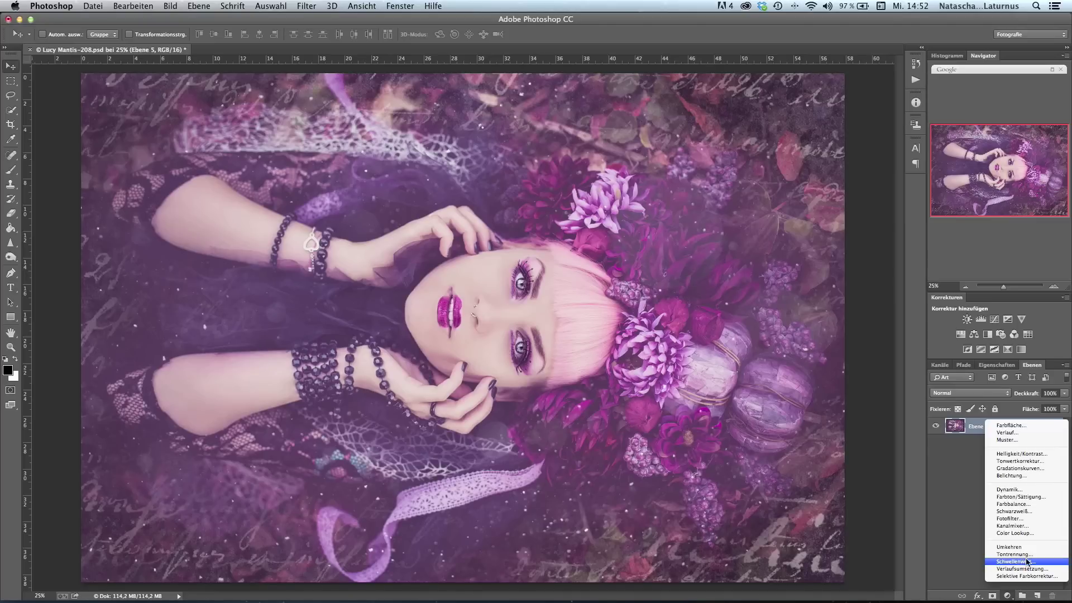
Add a Farbfläche solid colour fill layer and set the picker hue to orange.
click(1021, 426)
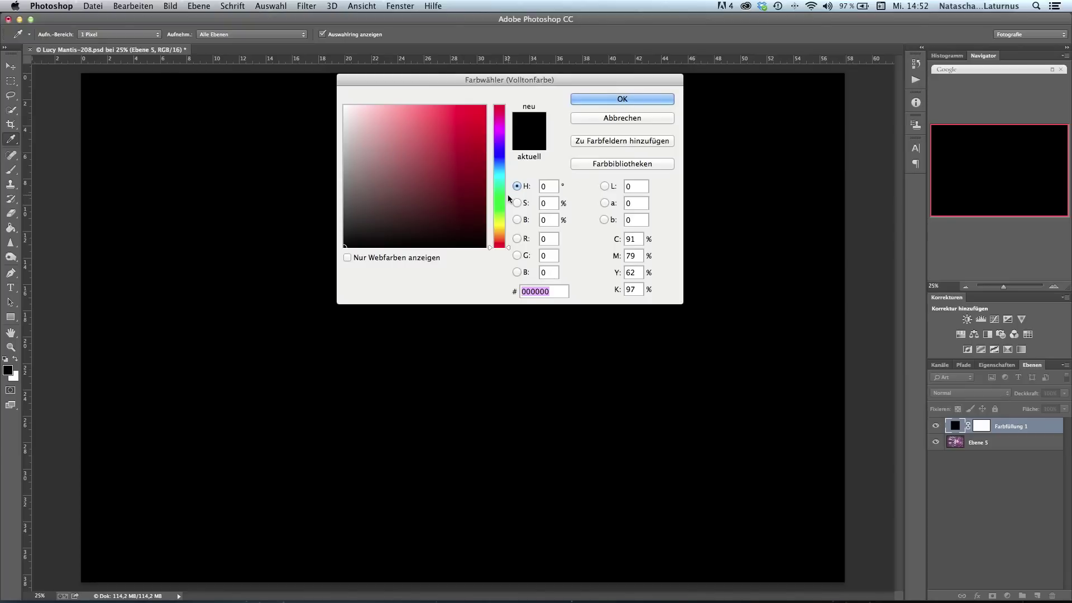
click(500, 232)
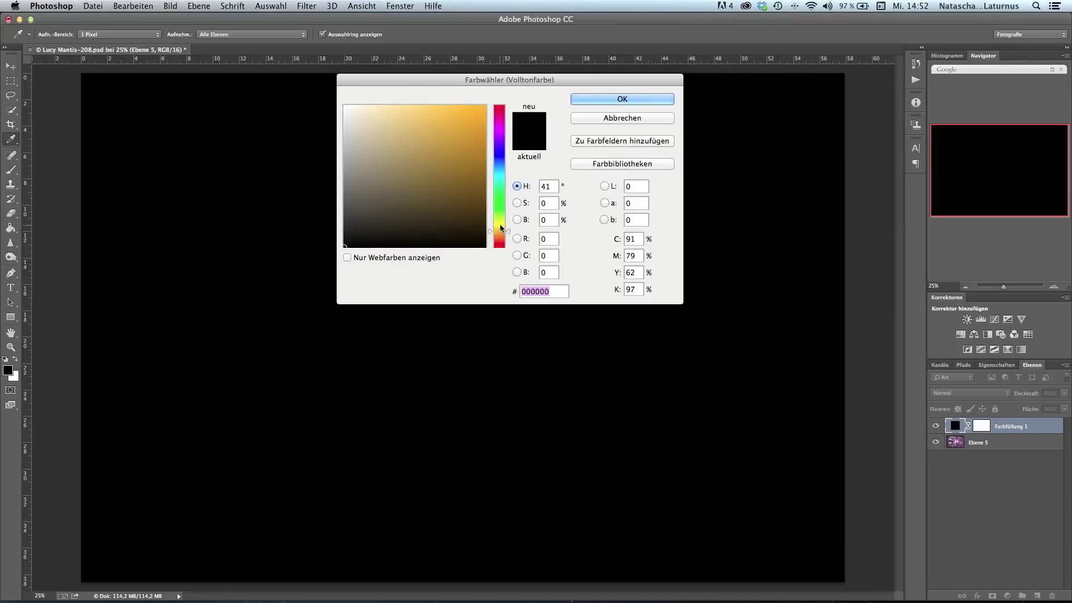
click(501, 225)
click(500, 232)
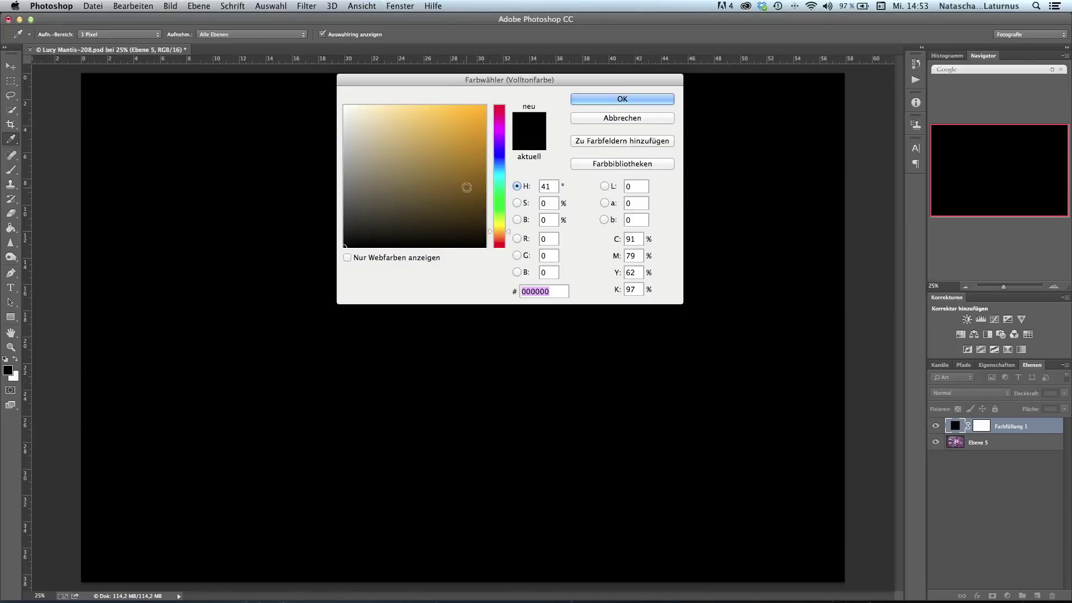
Pick dark brown #674703 in the Color Picker and confirm the fill colour.
click(457, 179)
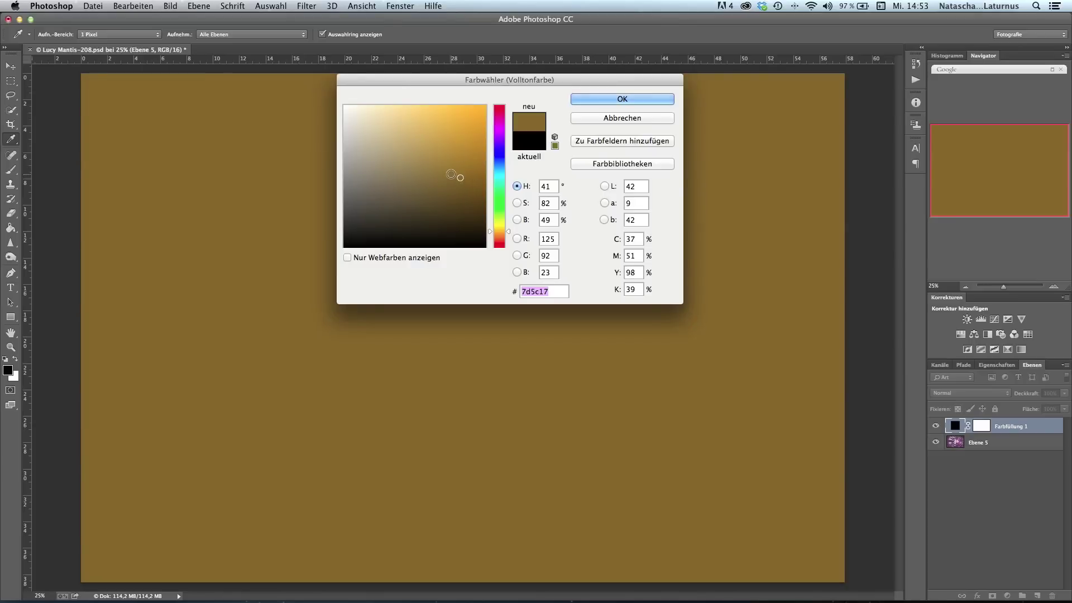
click(450, 172)
click(440, 188)
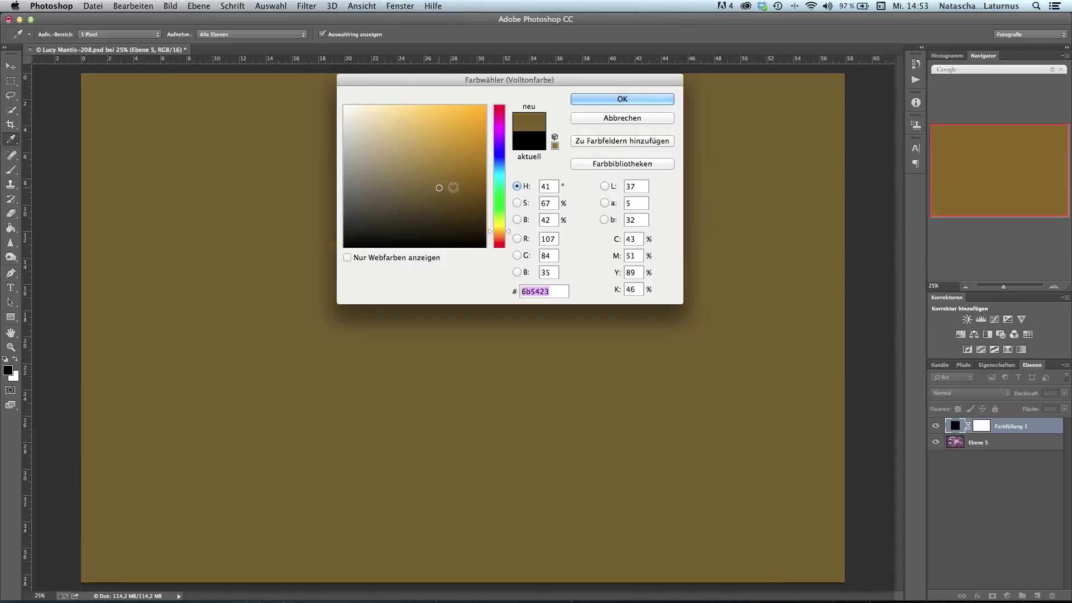
click(464, 184)
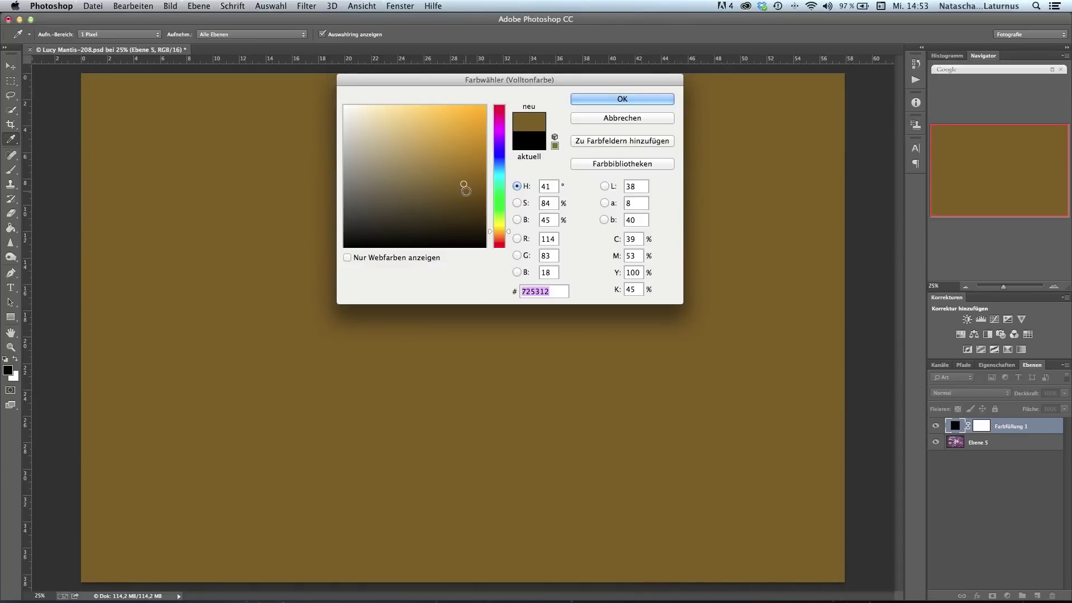
click(462, 203)
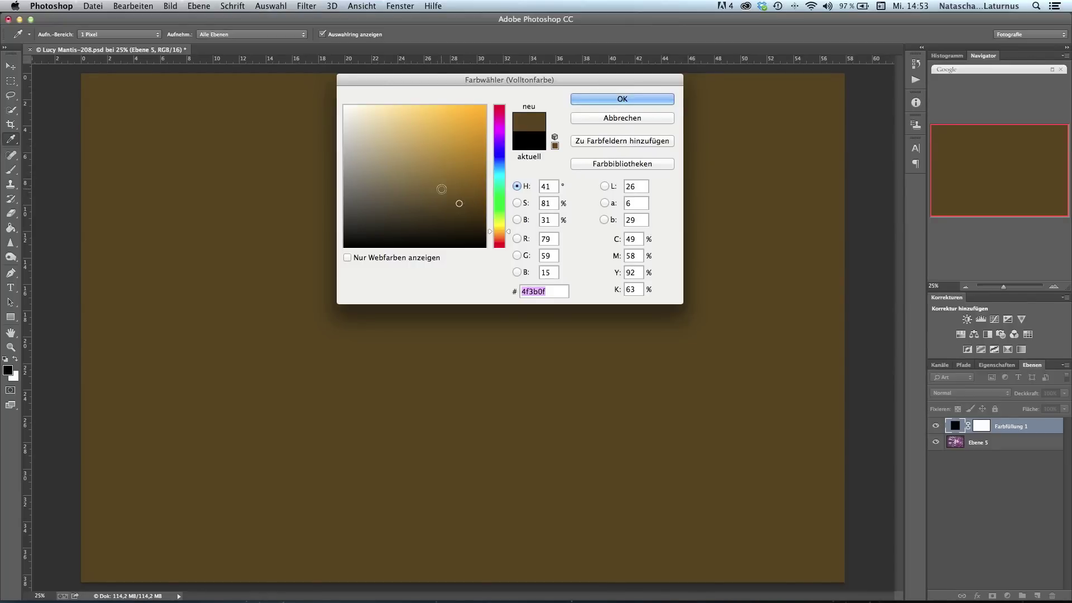
click(441, 189)
click(471, 189)
click(471, 189)
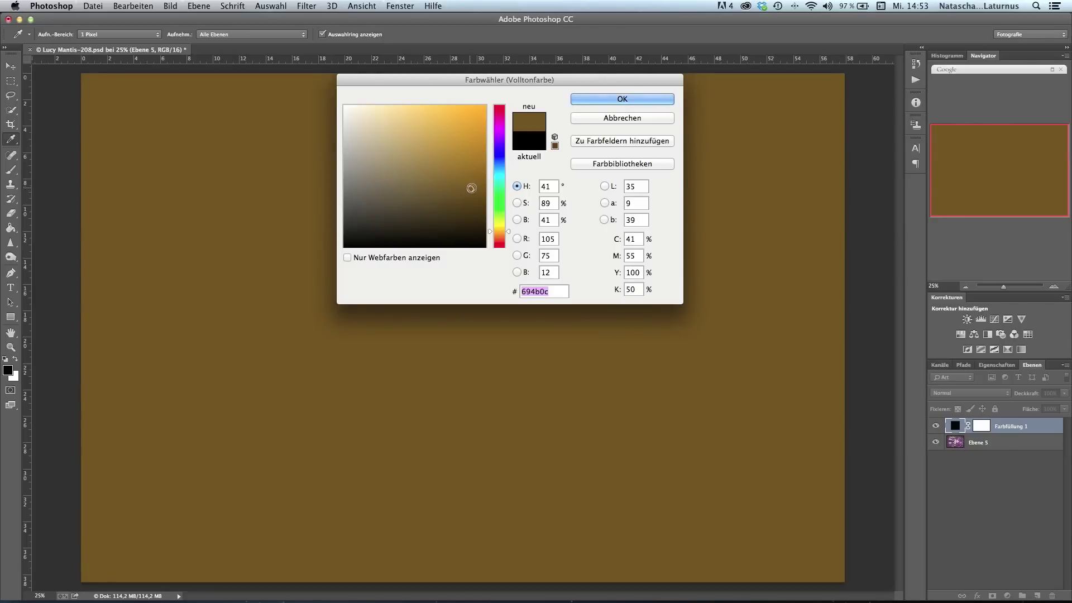
click(474, 172)
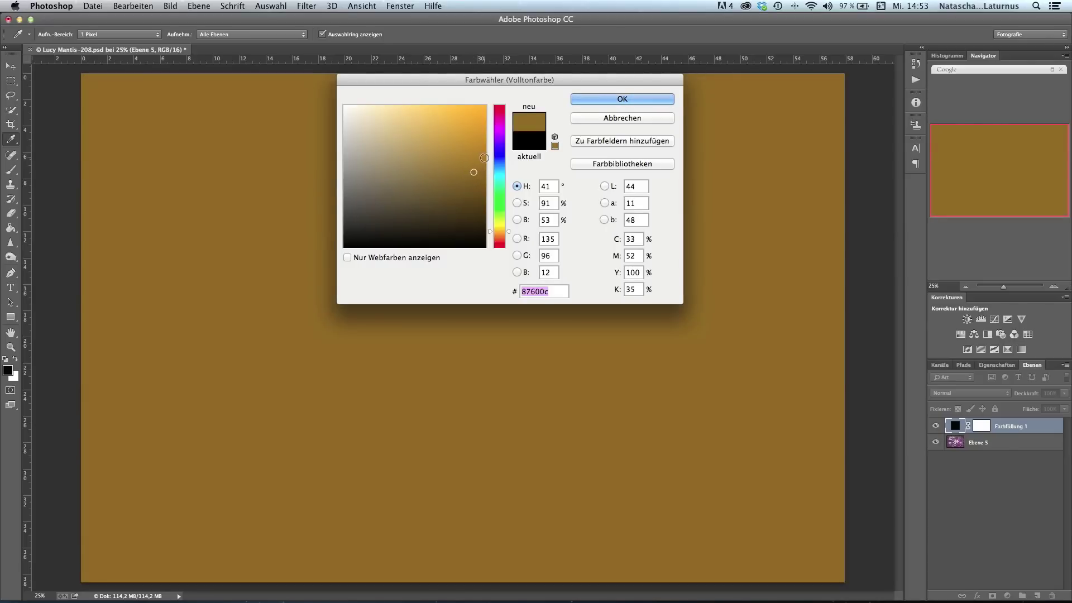
click(478, 190)
click(482, 190)
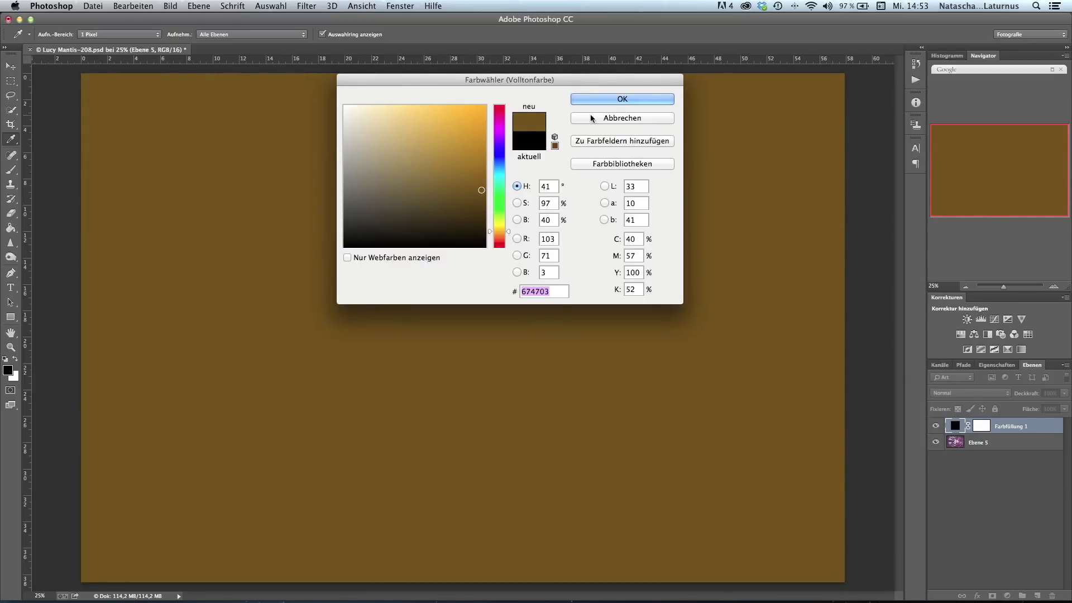
click(603, 100)
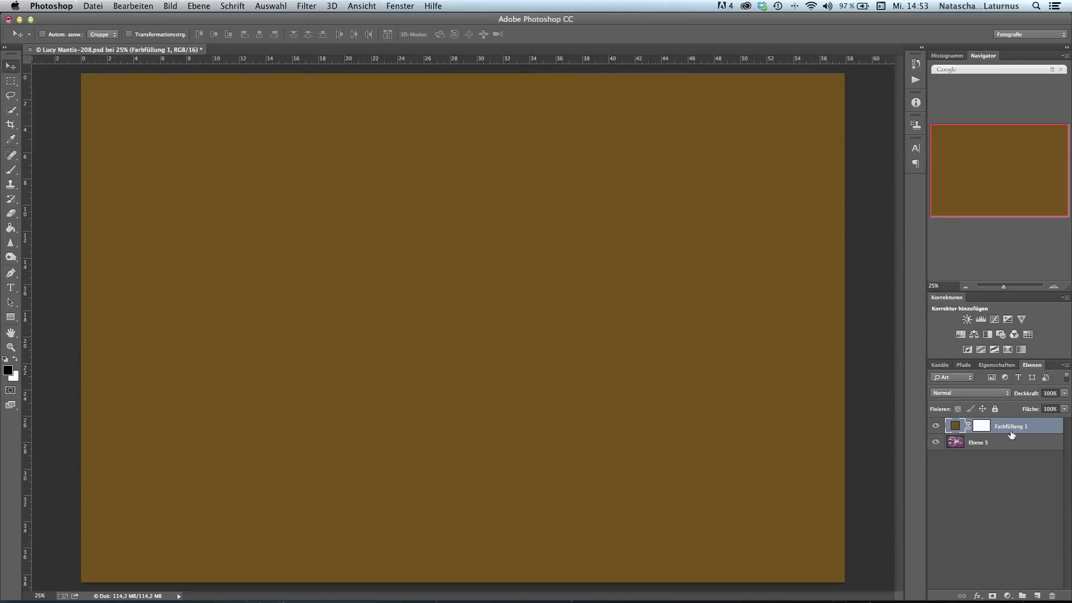
Try Ineinanderkopieren, Weiches Licht and Negativ multiplizieren blending on the brown fill, comparing visibility.
click(970, 394)
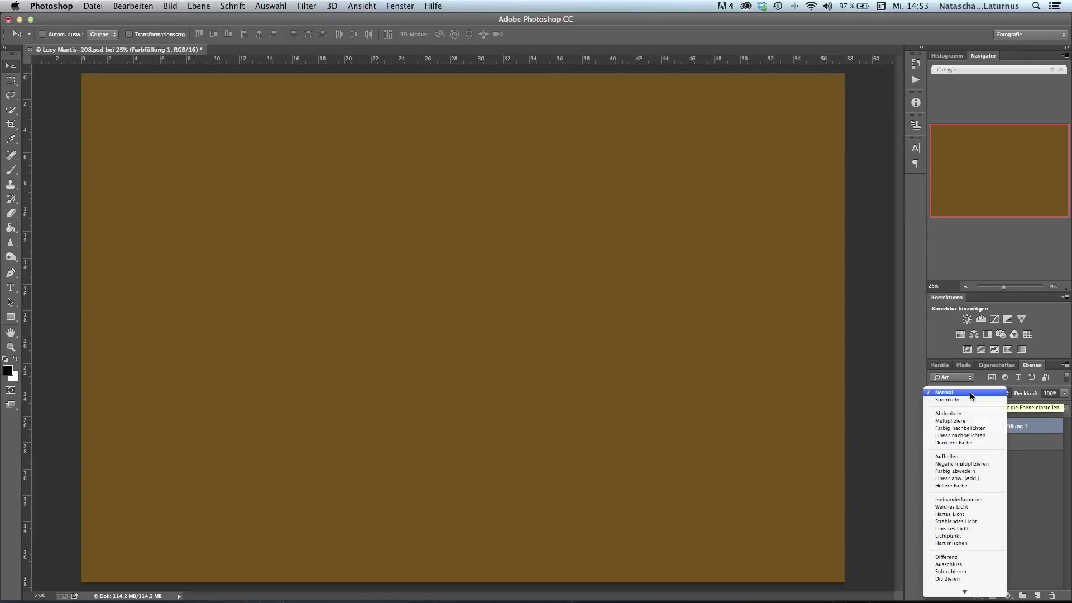
click(969, 500)
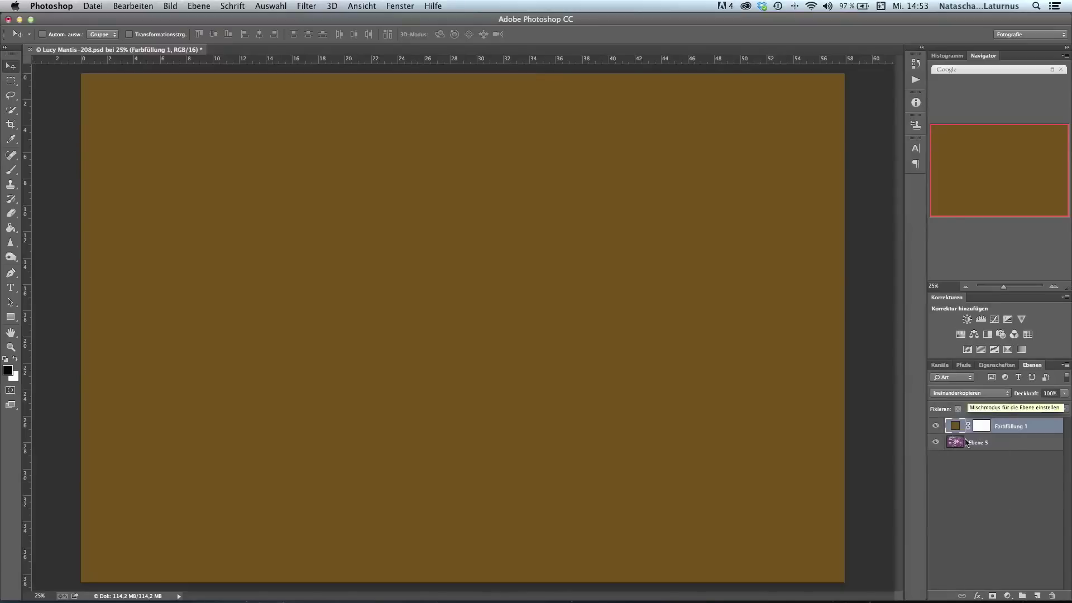
click(968, 394)
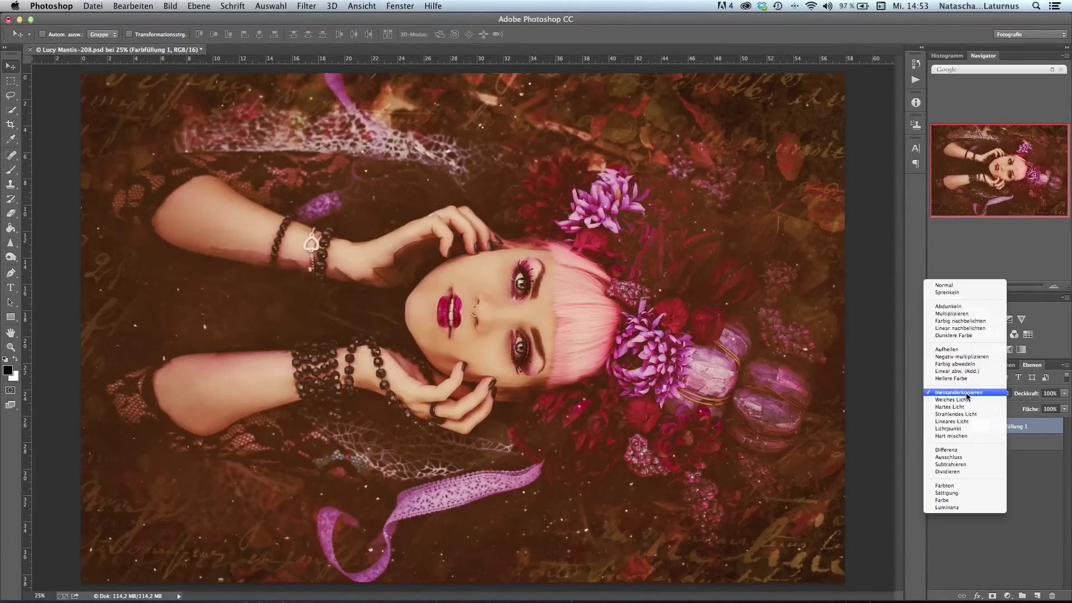
click(968, 399)
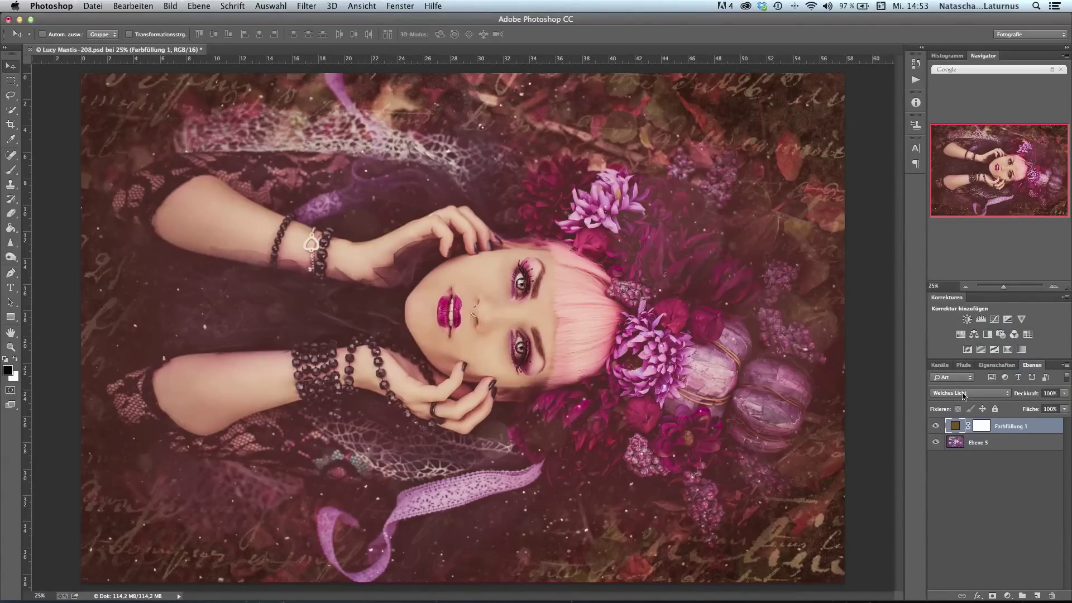
click(963, 394)
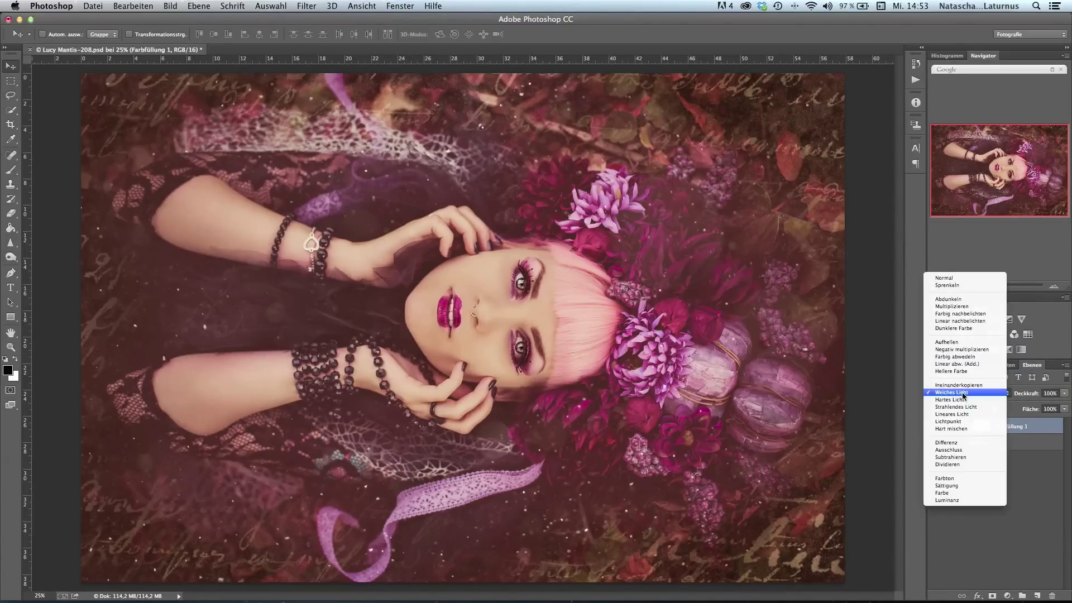
click(971, 349)
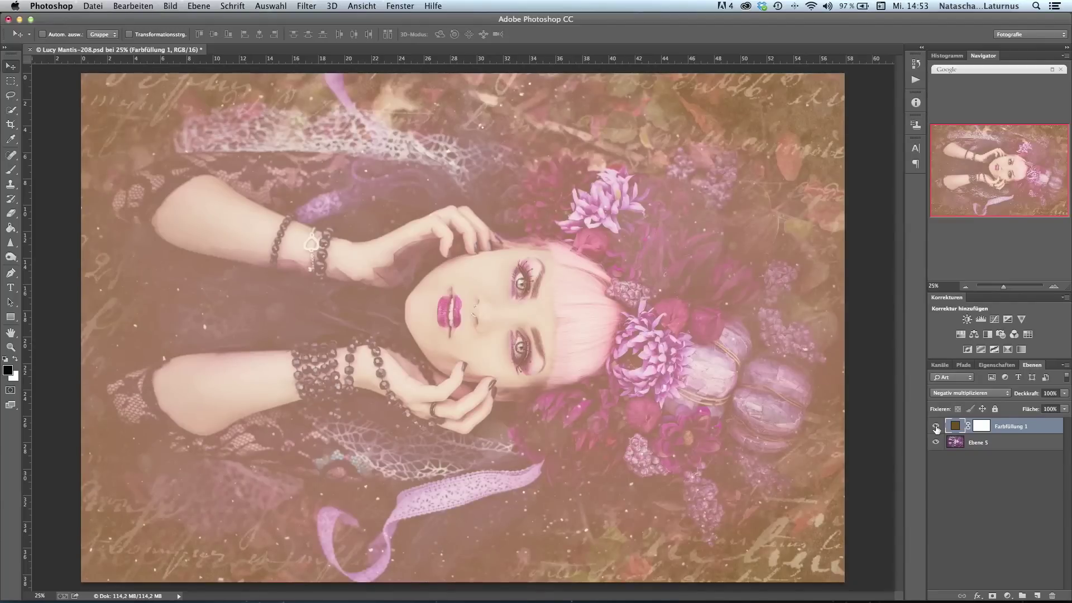
click(936, 427)
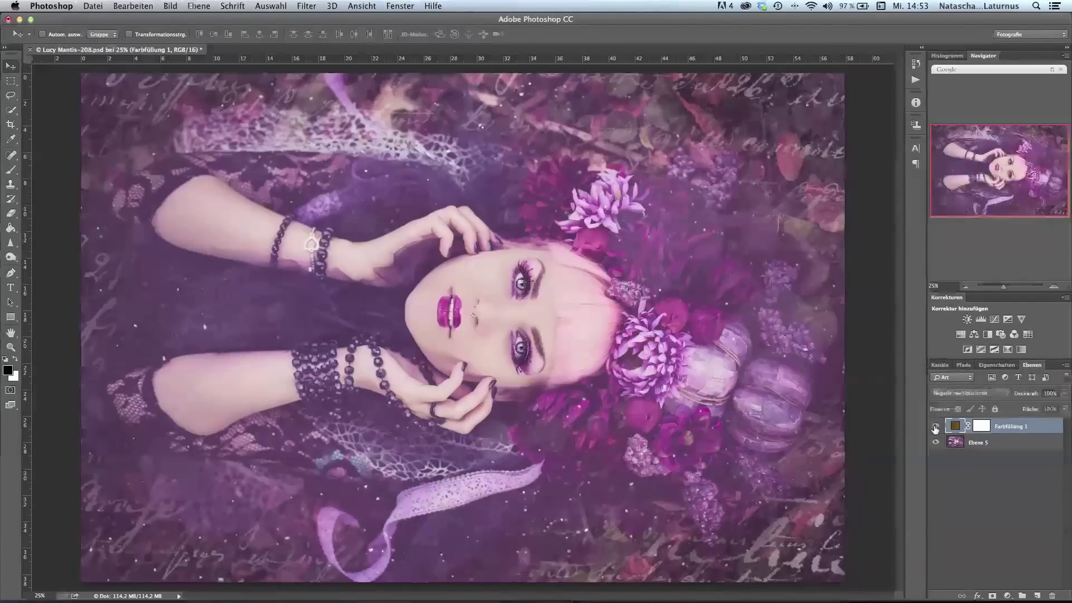
click(936, 426)
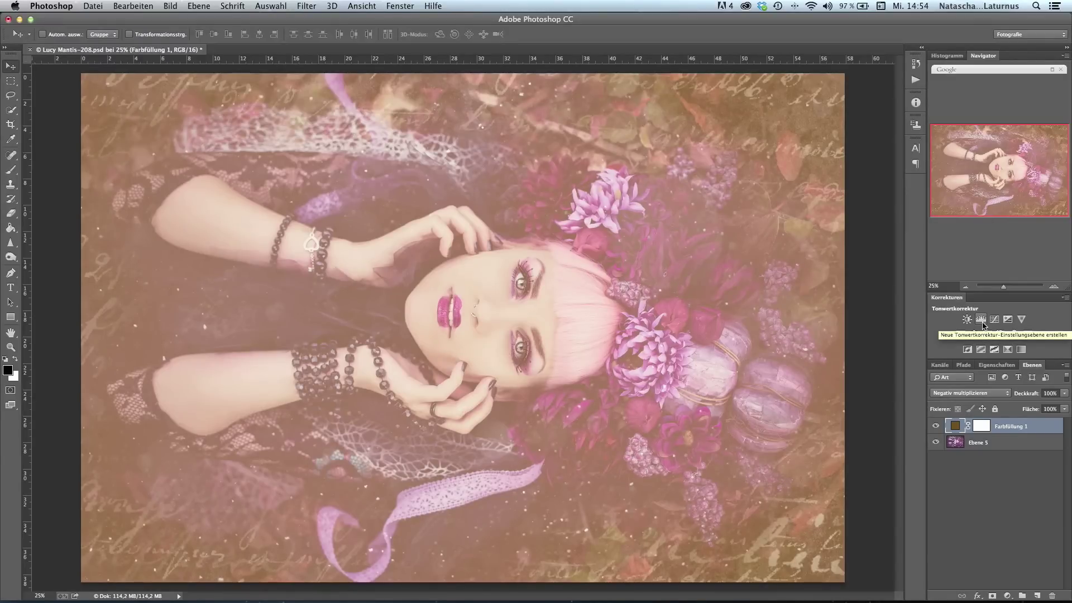
Try Hartes Licht and Weiches Licht, then settle the fill on Negativ multiplizieren.
click(977, 393)
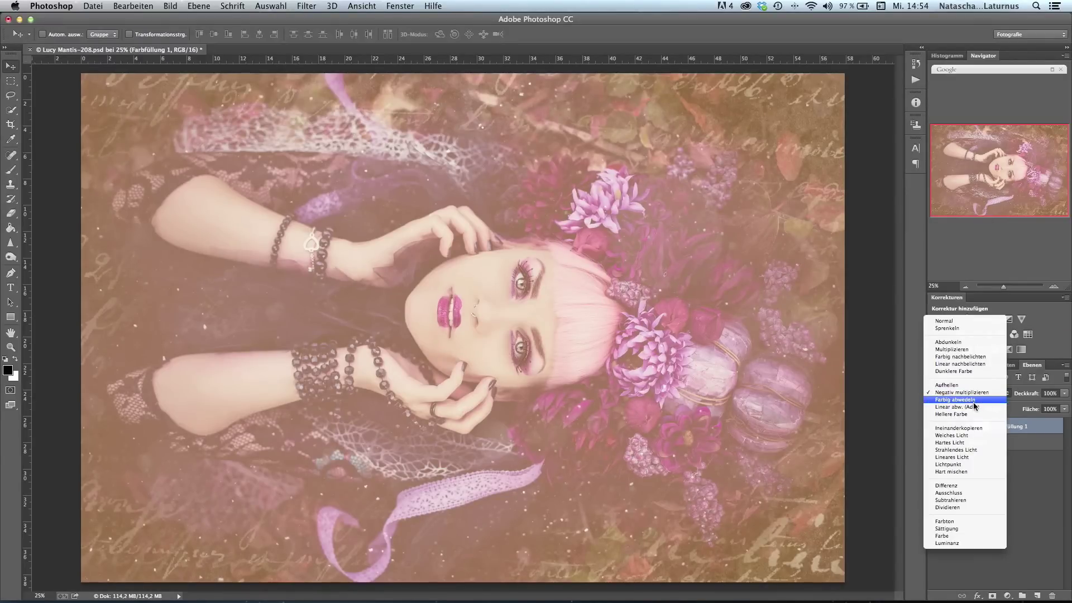
click(968, 442)
click(965, 393)
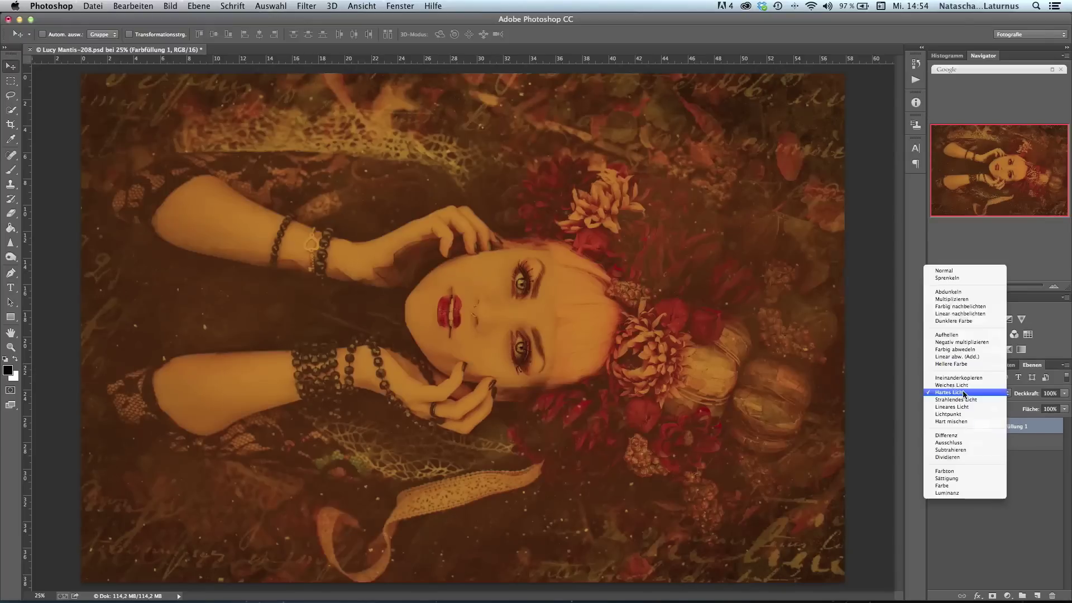
click(952, 385)
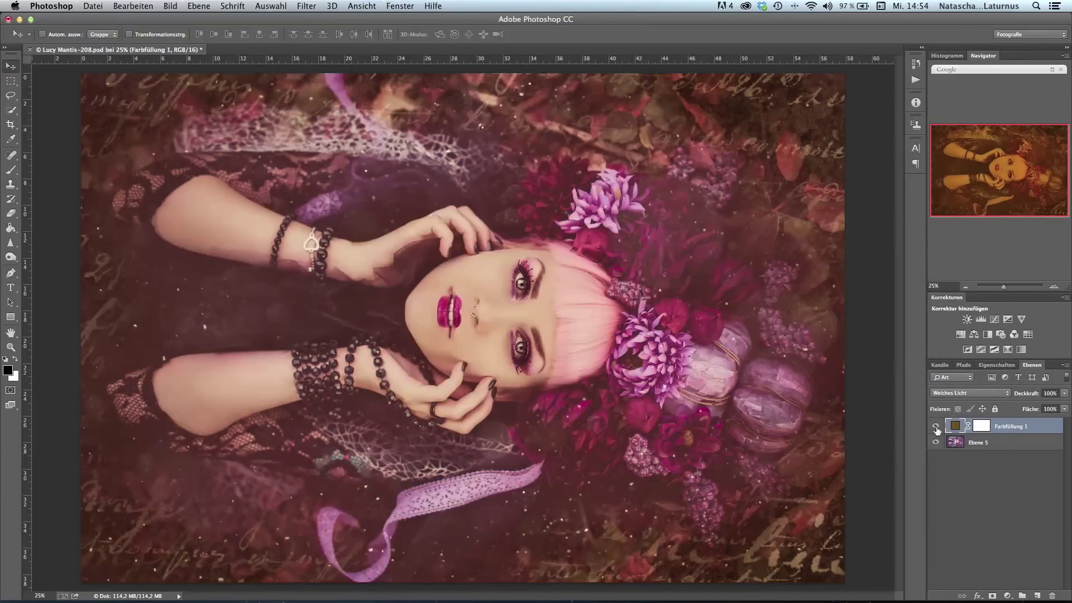
click(936, 426)
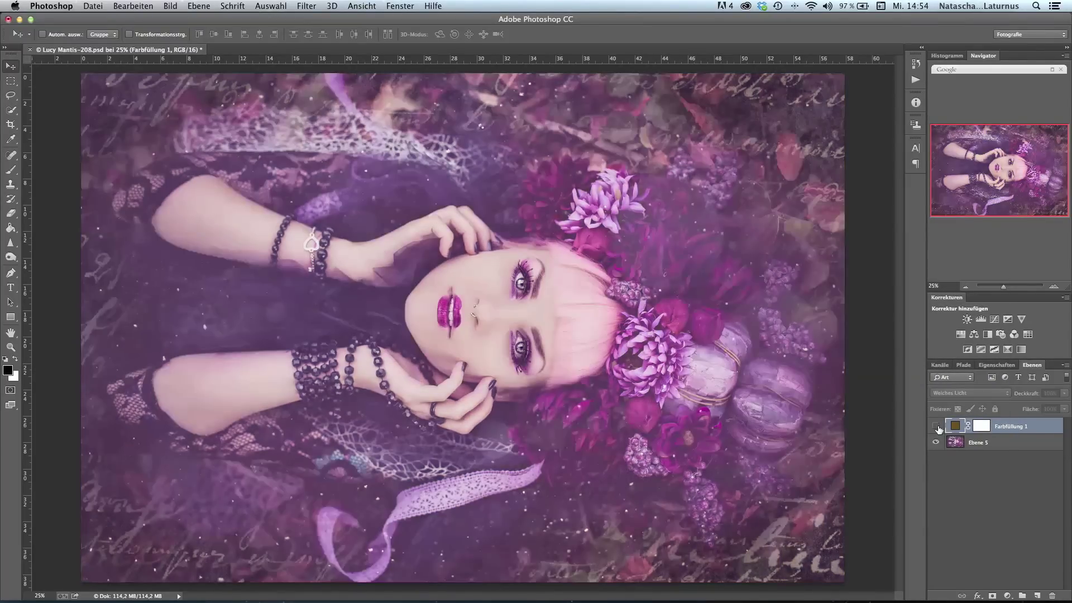
click(936, 427)
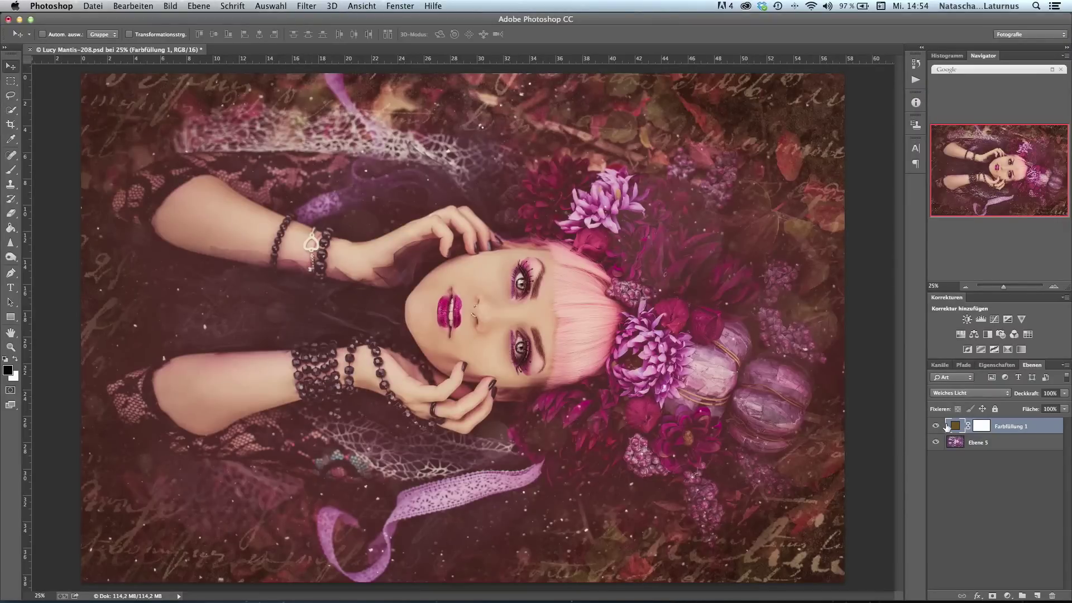
click(956, 393)
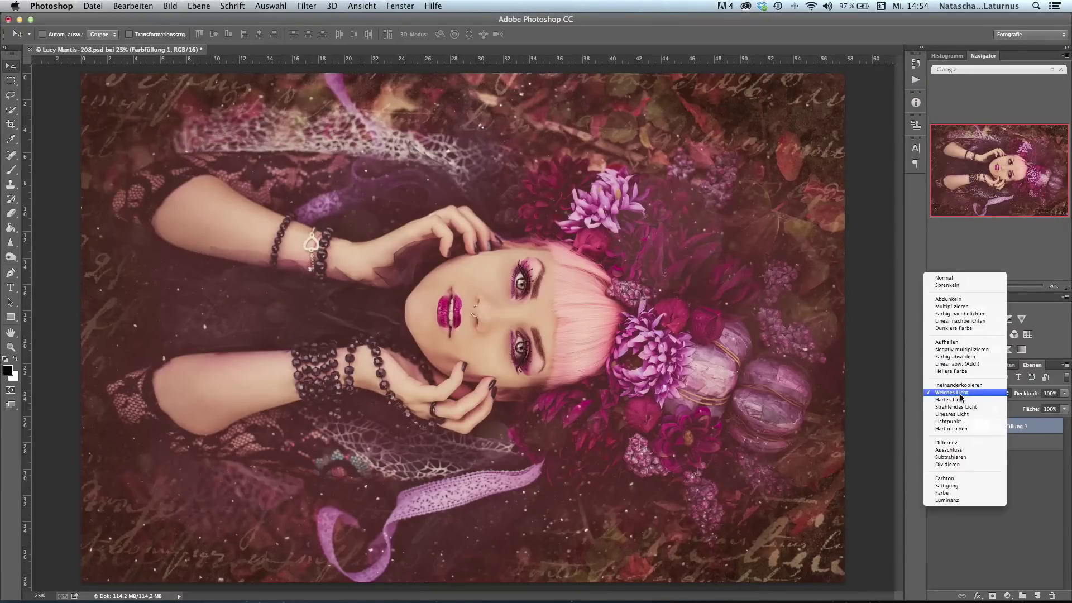
click(979, 350)
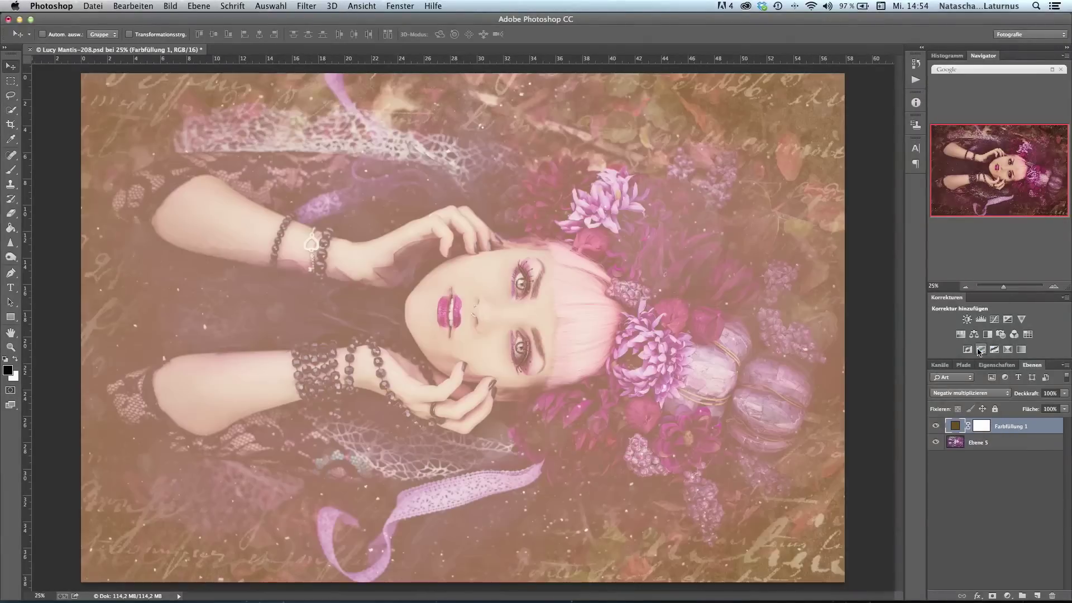
Add a Levels layer with the black input at 45 and the white input at 243.
click(981, 319)
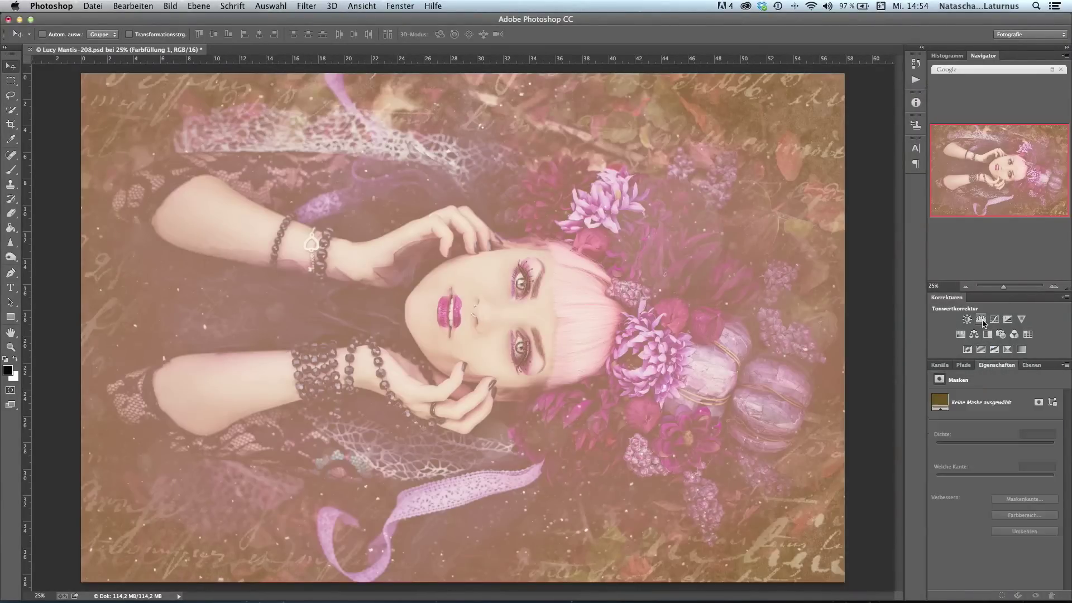
click(981, 319)
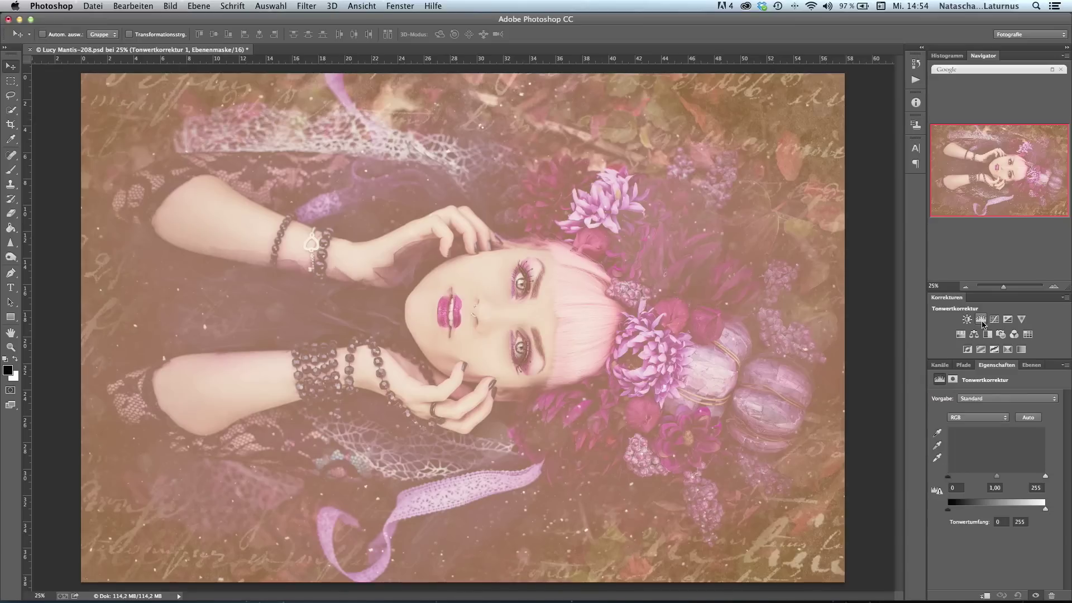
drag(948, 477, 965, 478)
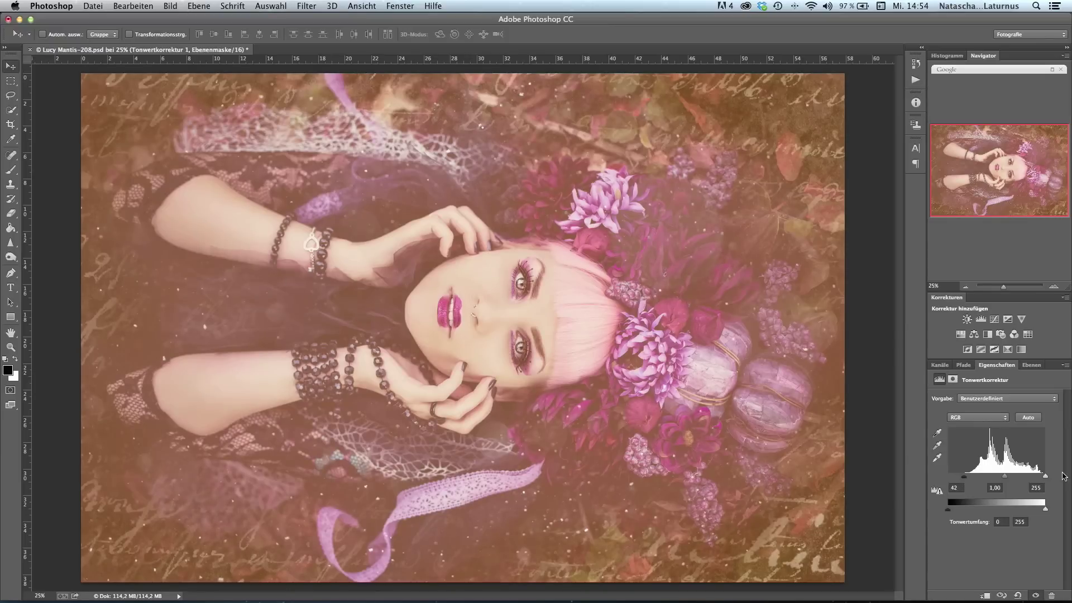
drag(1045, 476, 1033, 479)
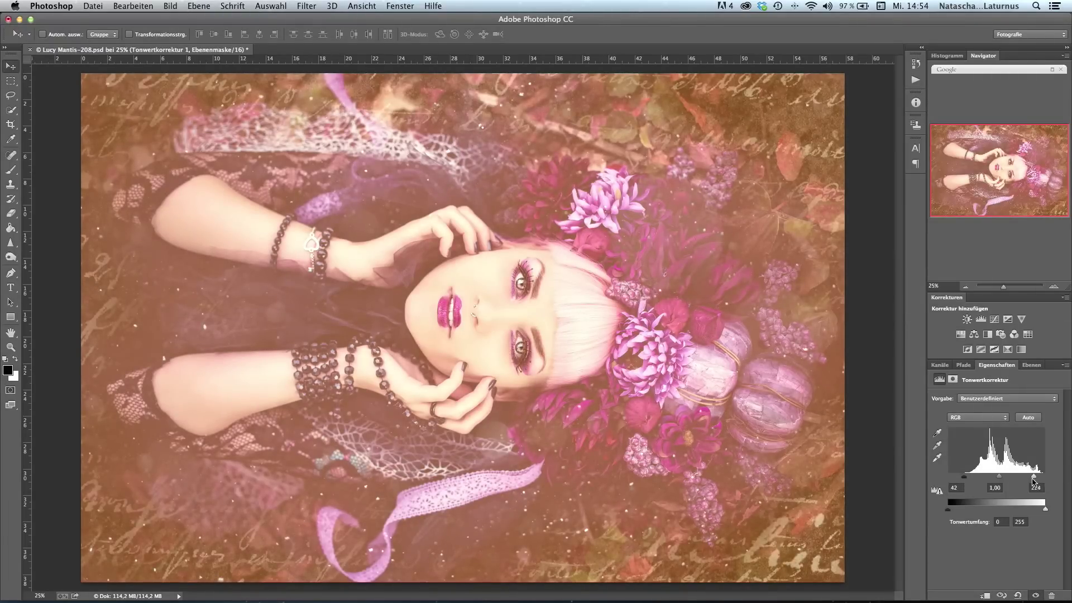
drag(964, 476, 965, 476)
drag(1033, 477, 1042, 478)
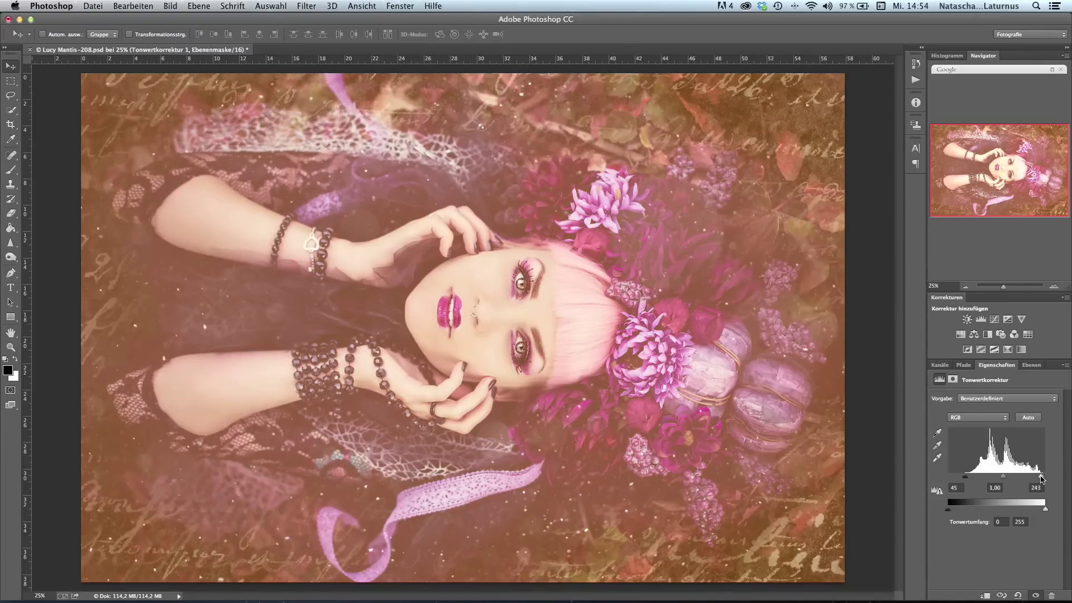
click(1033, 366)
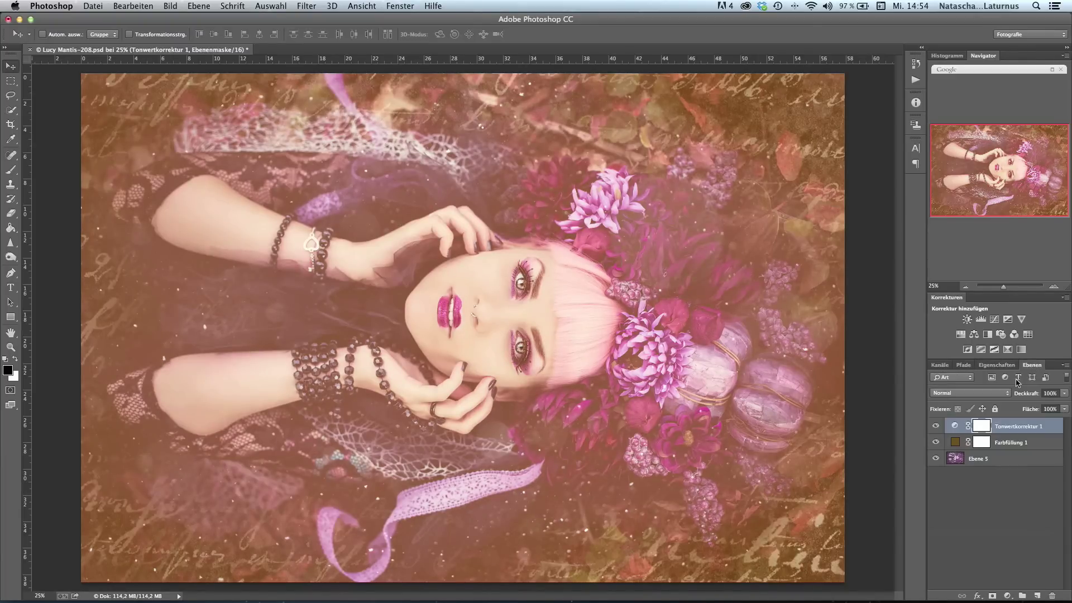
Reopen Tonwertkorrektur 1's Levels settings, then toggle its visibility to compare the effect.
double_click(955, 427)
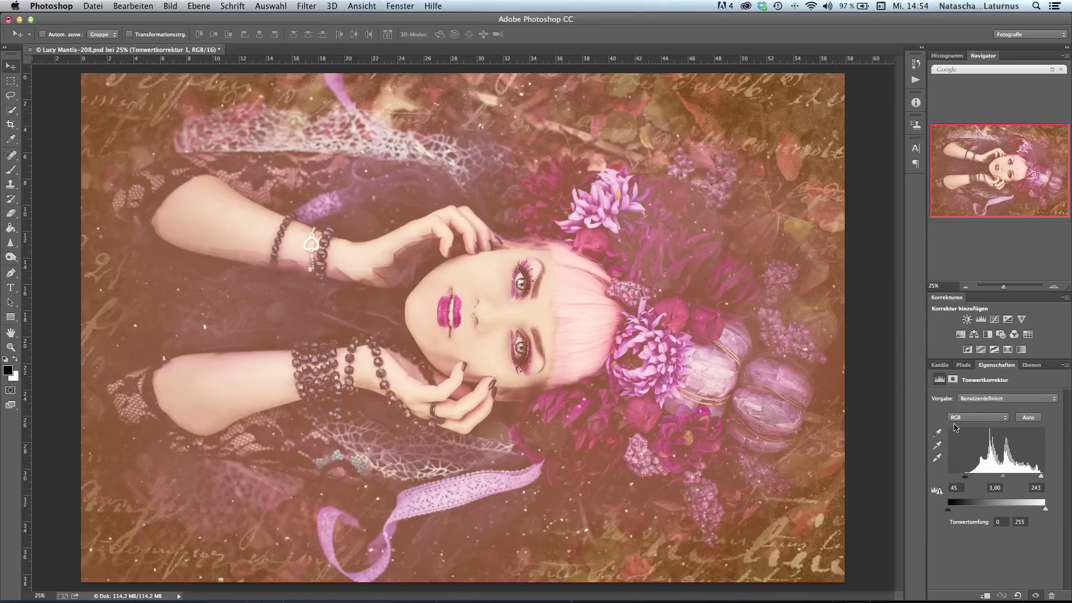
click(1032, 365)
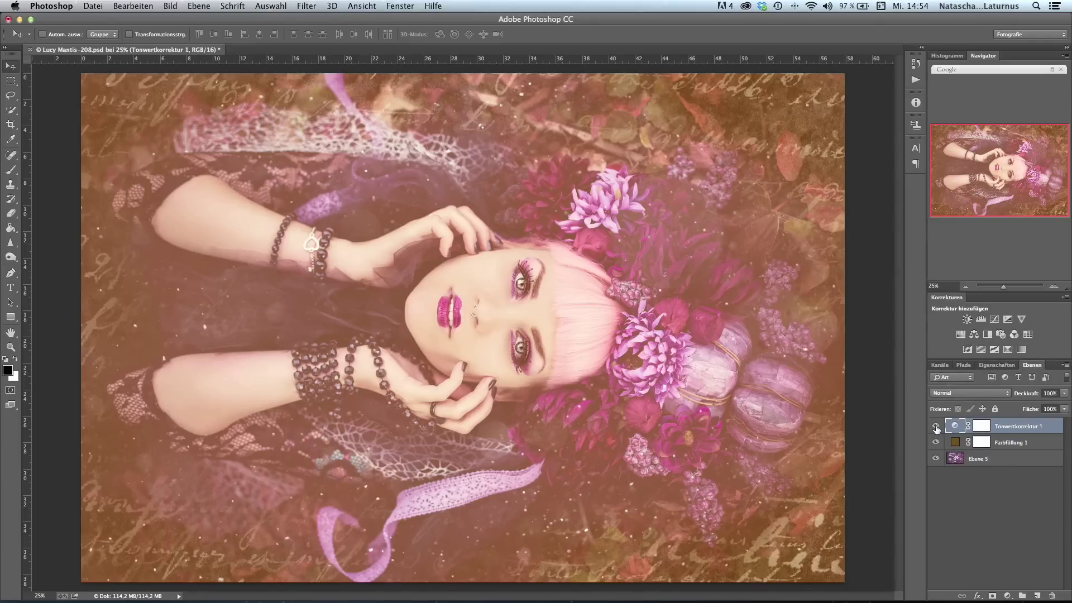
click(936, 427)
click(937, 427)
click(937, 427)
click(937, 426)
Set Tonwertkorrektur 1 to Luminanz blending, compare it on and off, and select Farbfüllung 1.
click(936, 427)
click(963, 393)
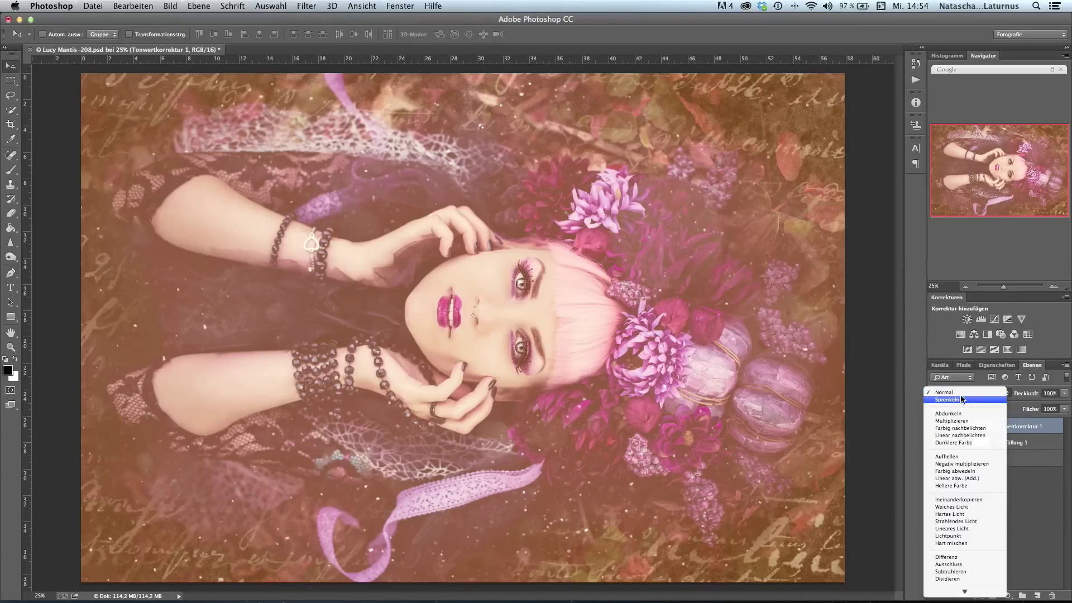
click(960, 592)
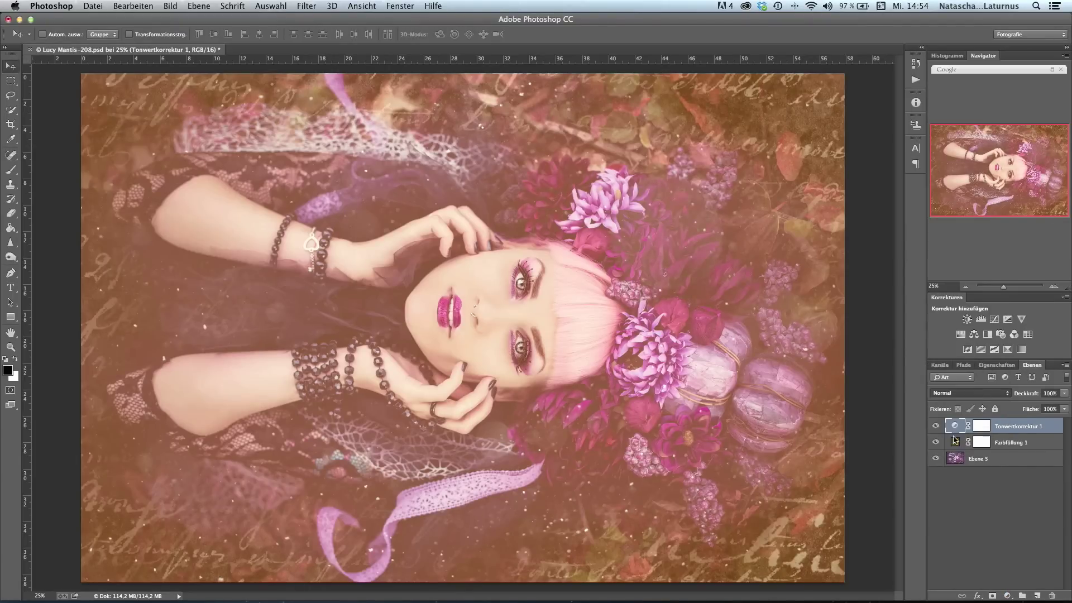
click(935, 426)
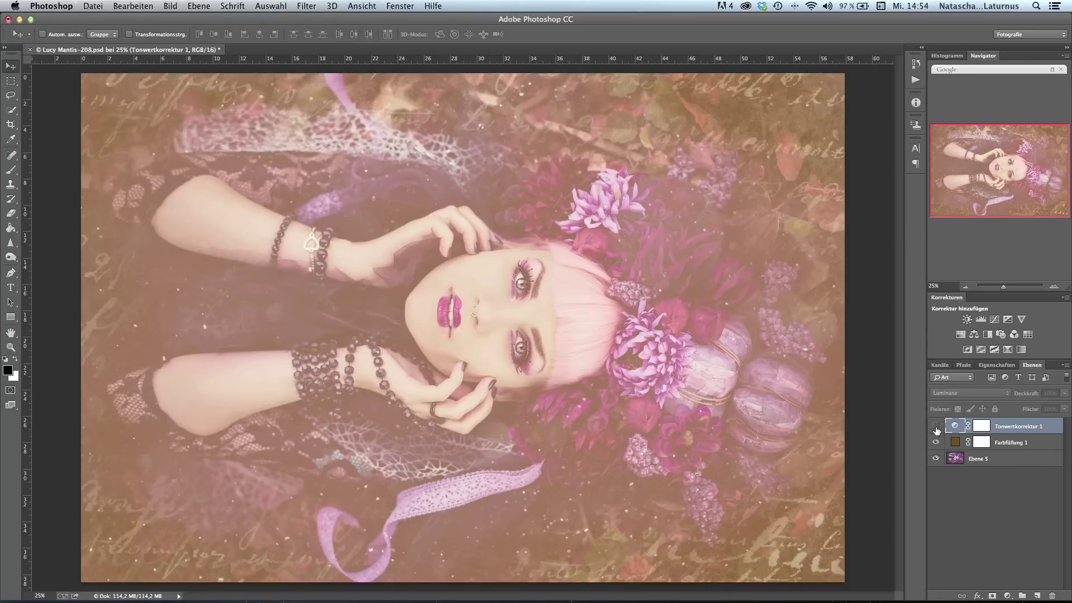
click(935, 427)
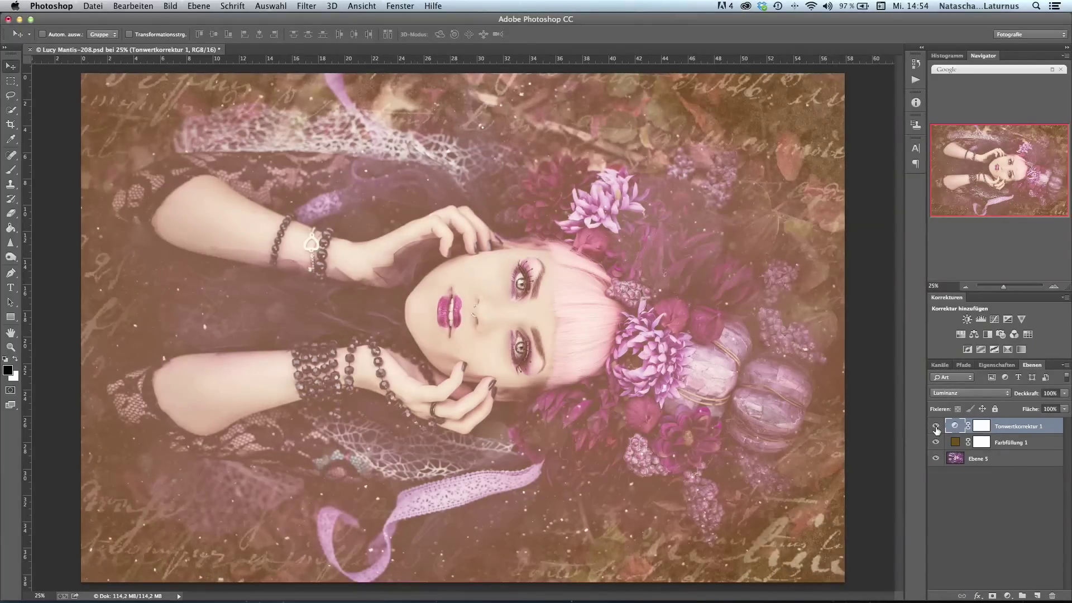
click(1022, 443)
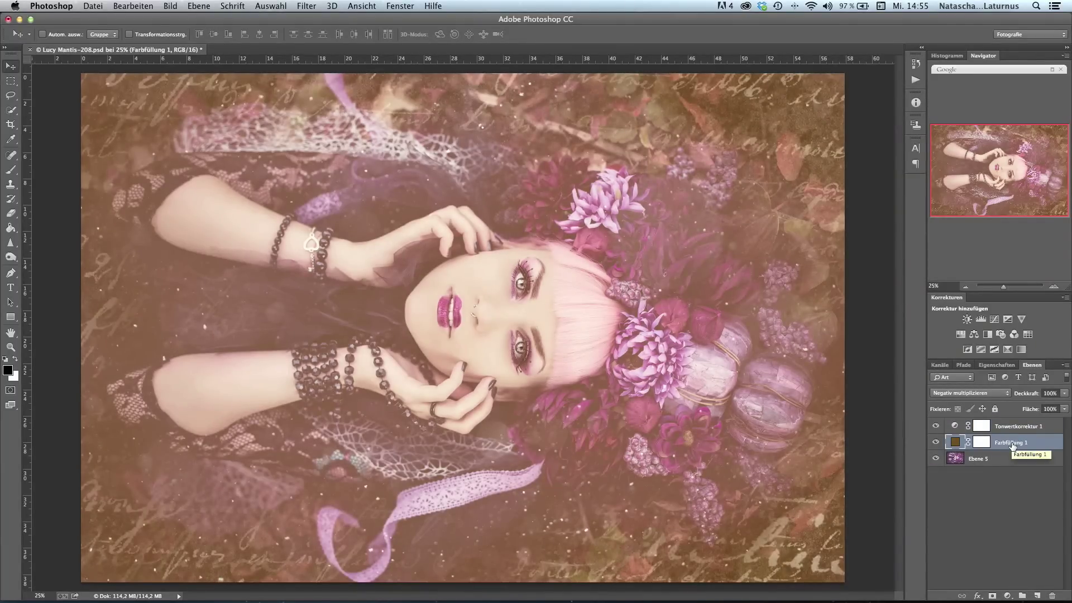
Switch Farbfüllung 1 to Farbe blending with Alt+Shift+C and compare with the Levels layer toggled.
click(942, 395)
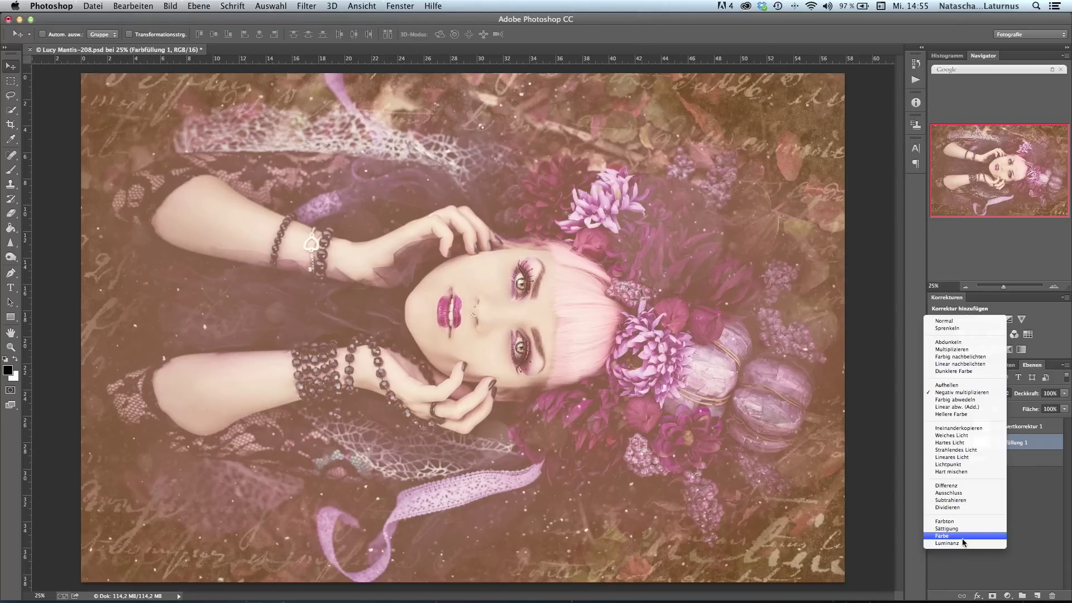
key(Escape)
key(alt+shift+c)
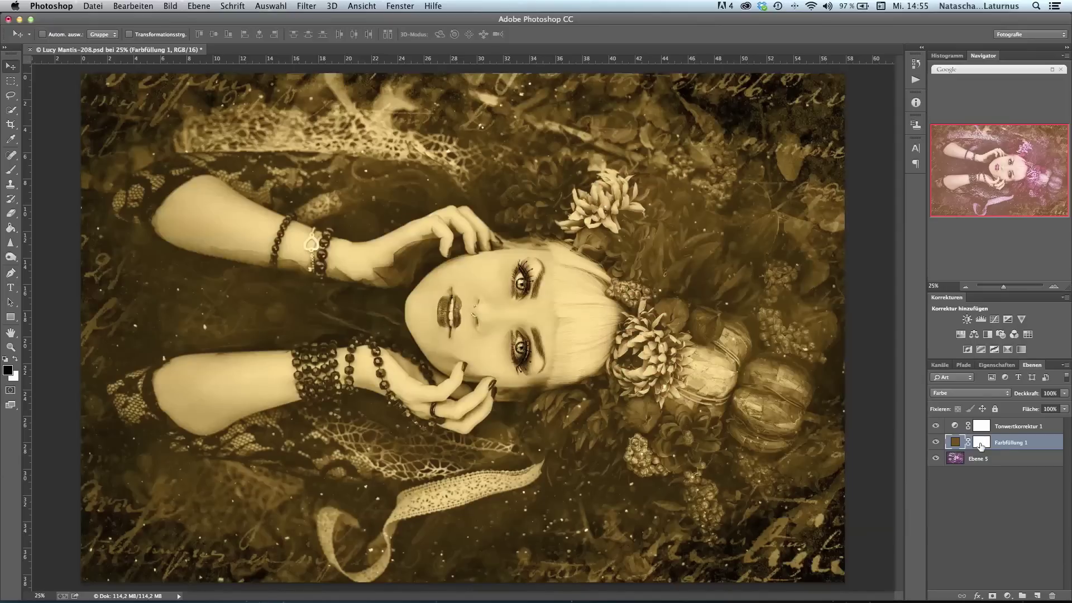
click(1013, 429)
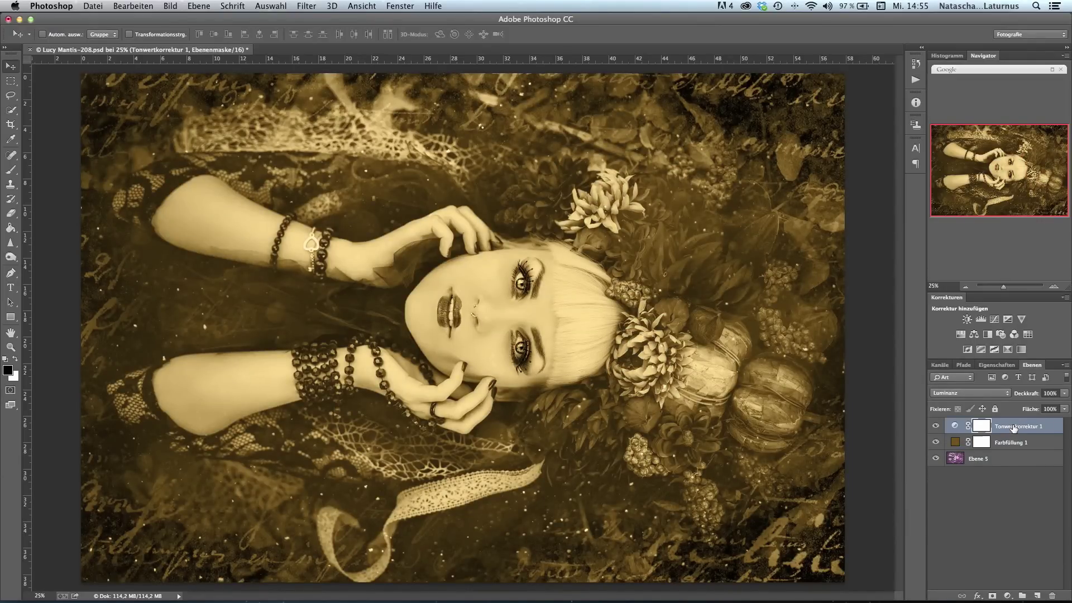
click(936, 426)
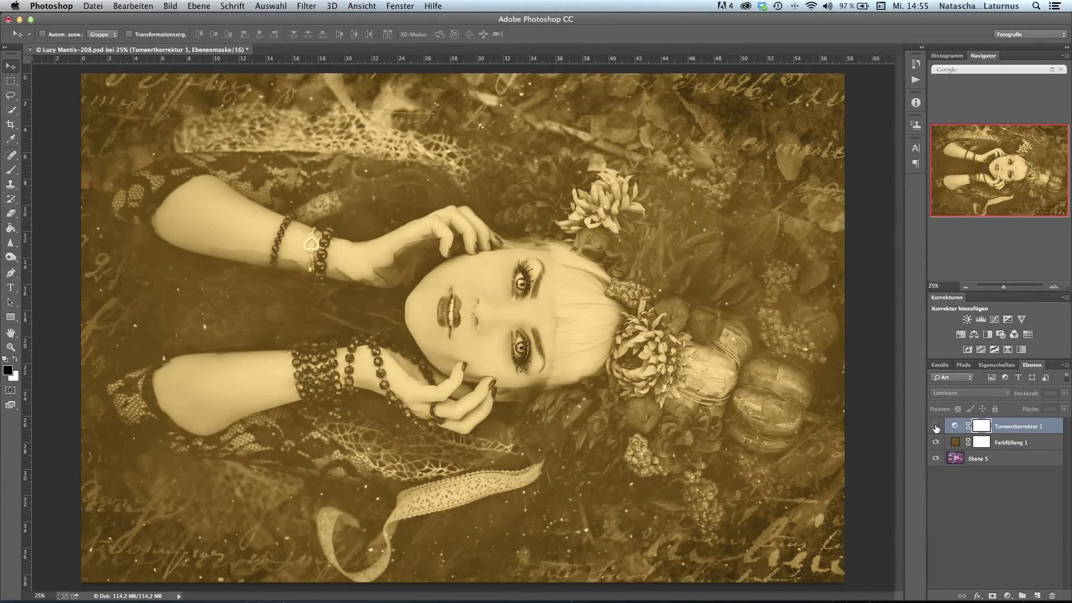
click(936, 427)
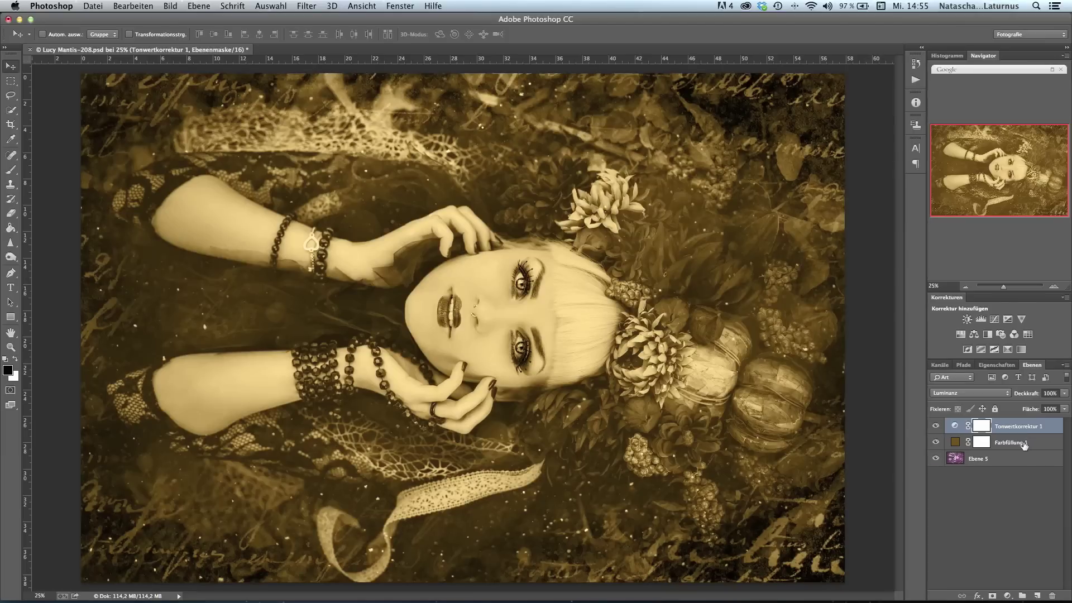
Reselect Farbfüllung 1, compare once more, then drag the brown fill layer to the trash.
click(978, 443)
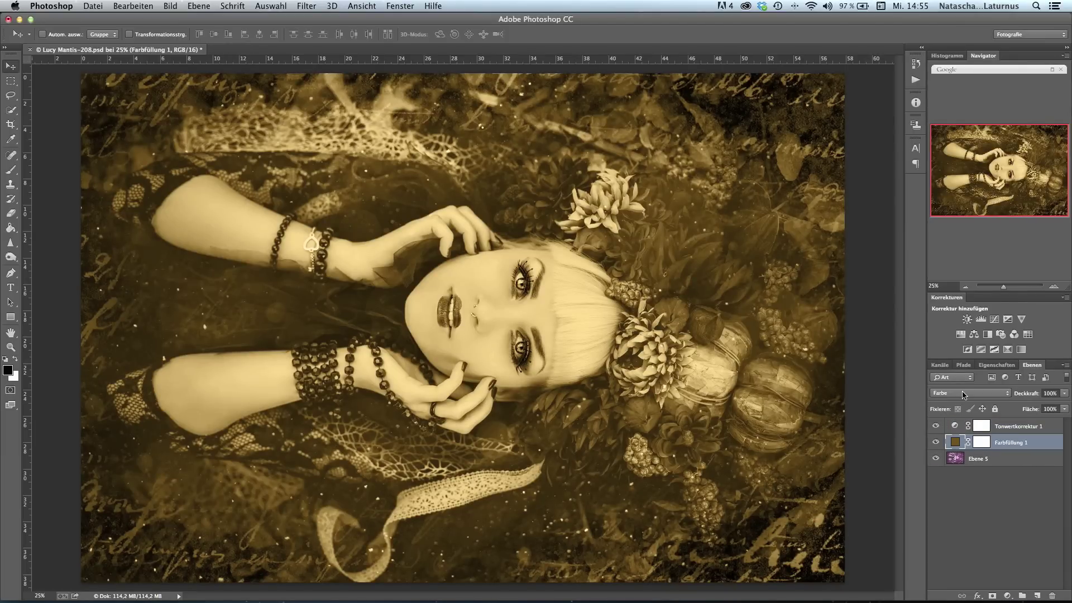
click(936, 427)
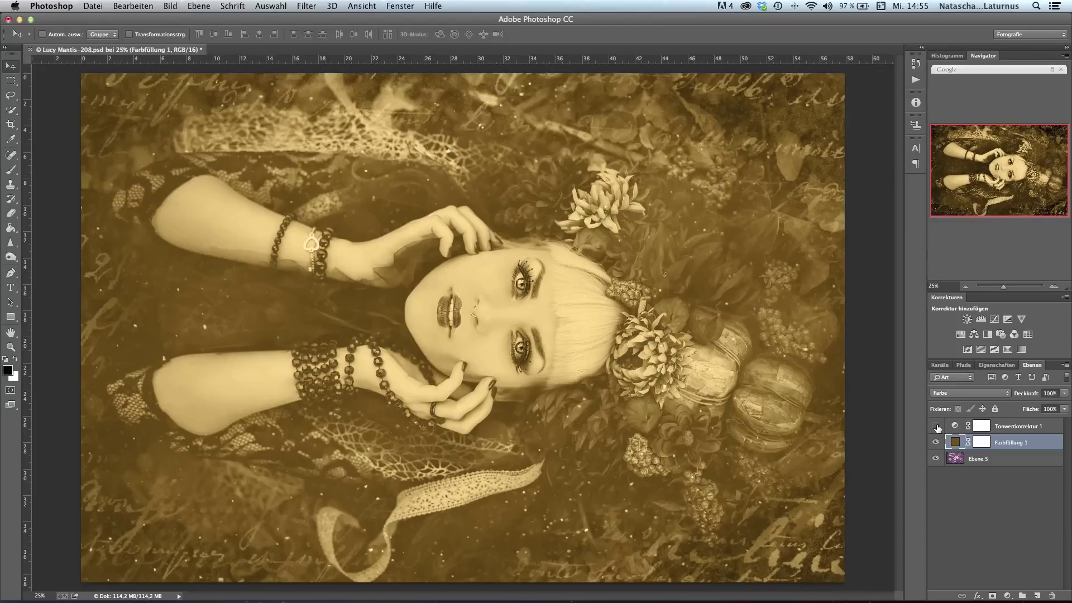
click(936, 427)
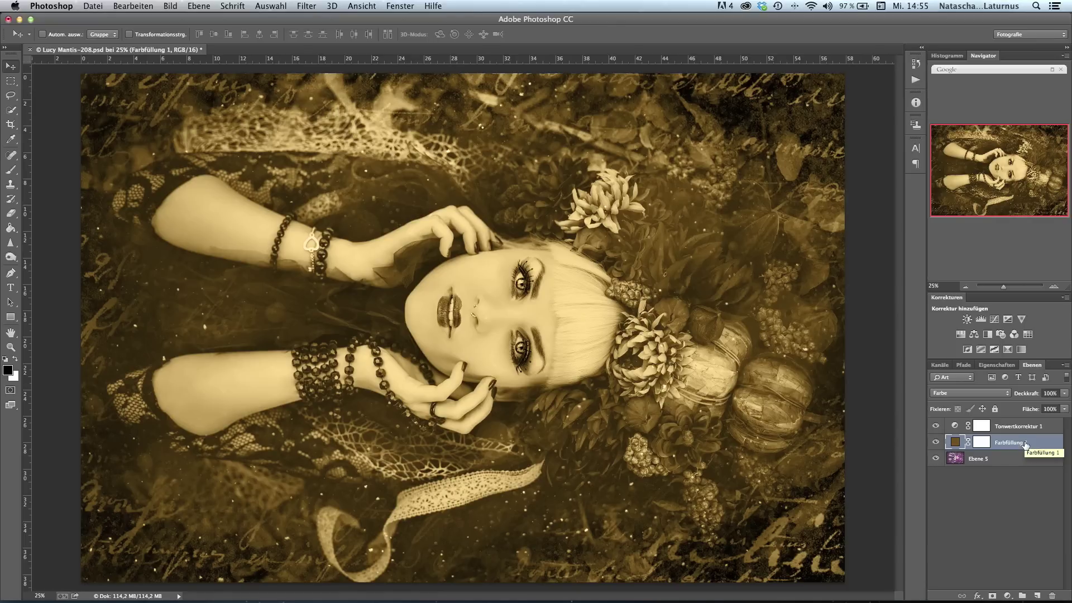
click(981, 394)
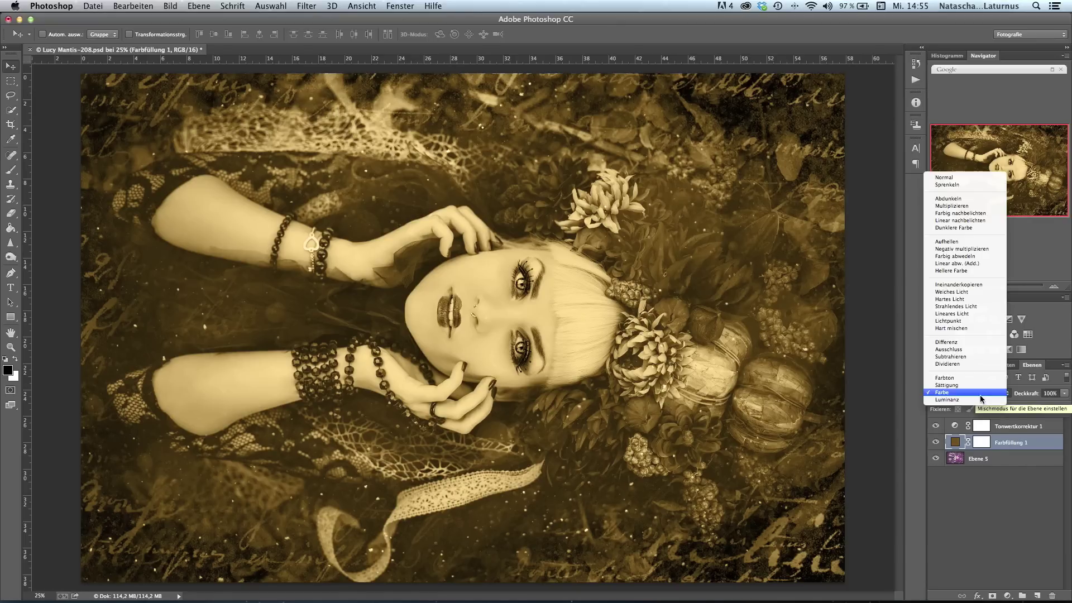
click(1025, 429)
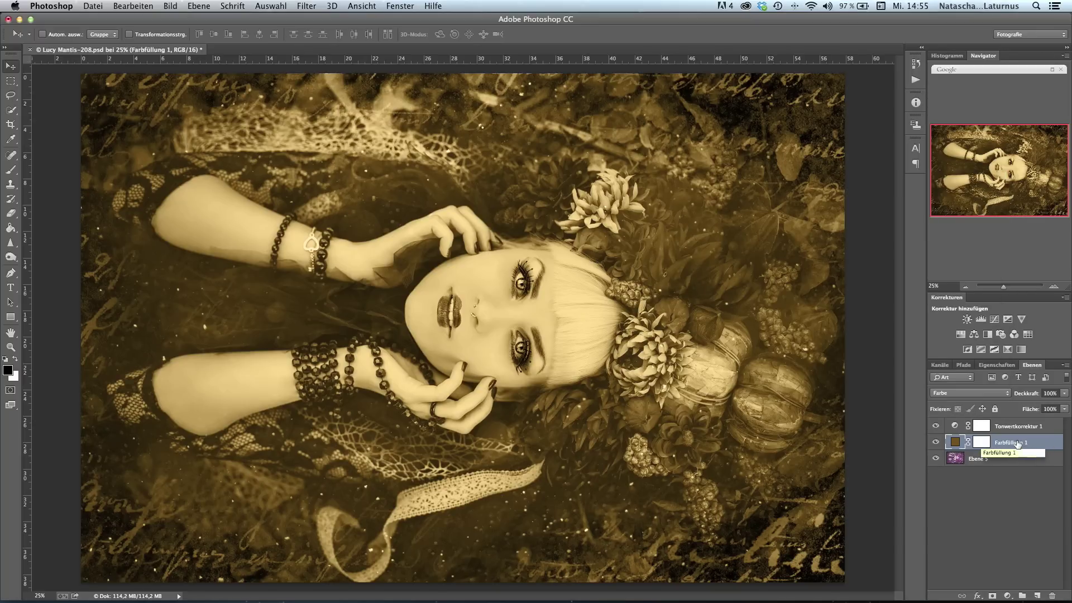
mouse_move(1022, 444)
mouse_down()
mouse_move(1061, 574)
mouse_move(1052, 596)
mouse_up()
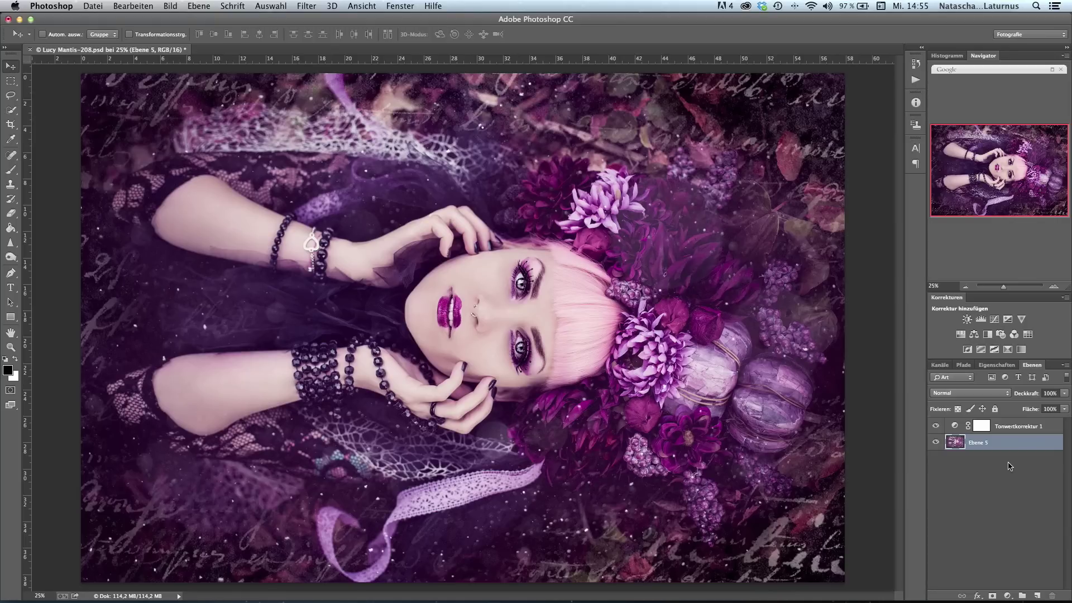
Select Tonwertkorrektur 1 and toggle its visibility off and on for a before/after check.
click(1020, 427)
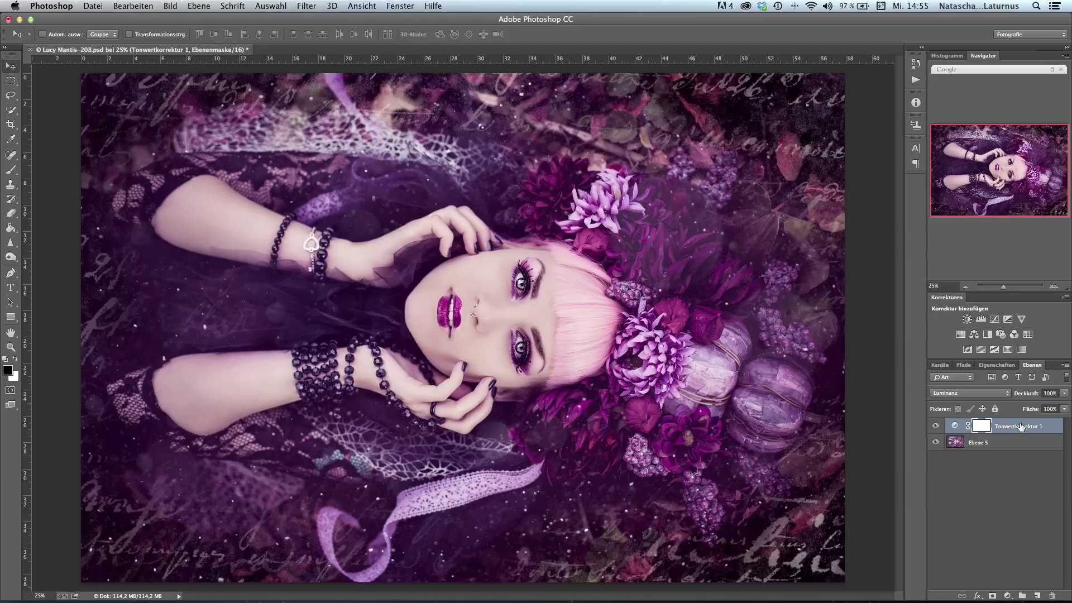
click(936, 426)
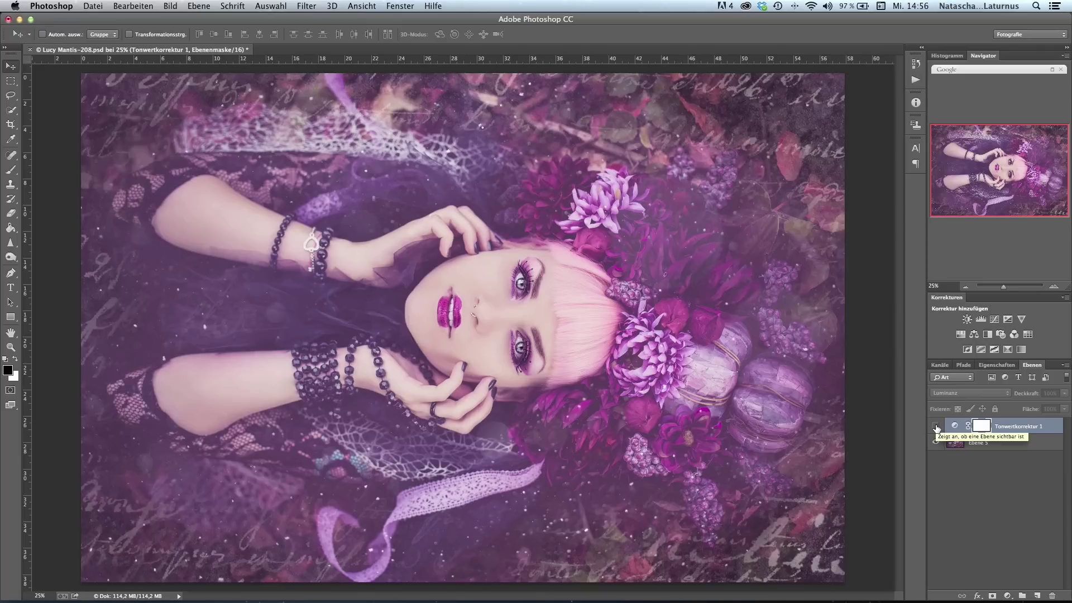
click(937, 427)
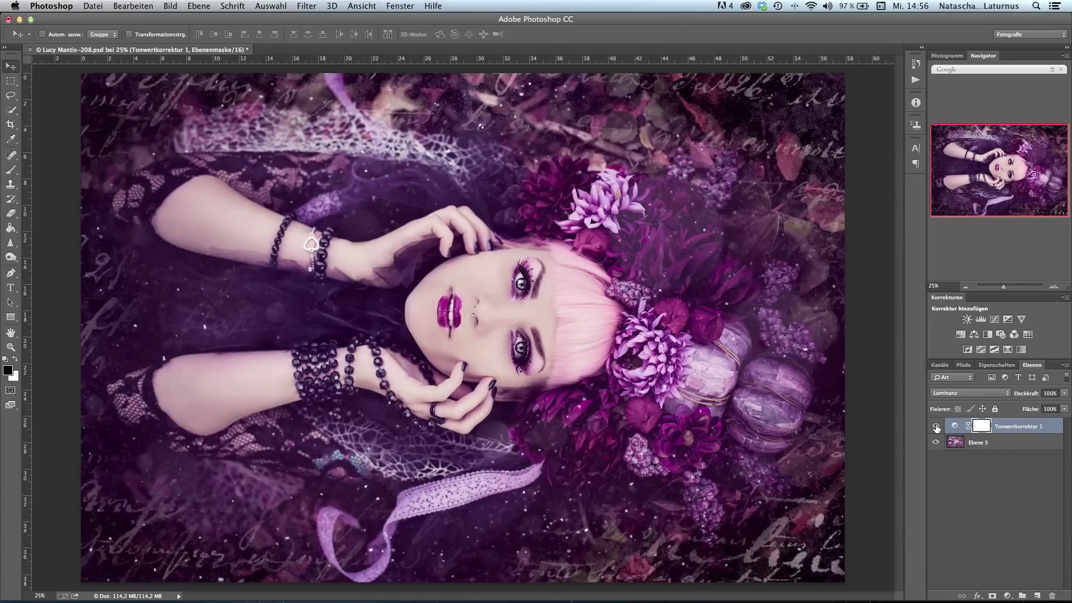